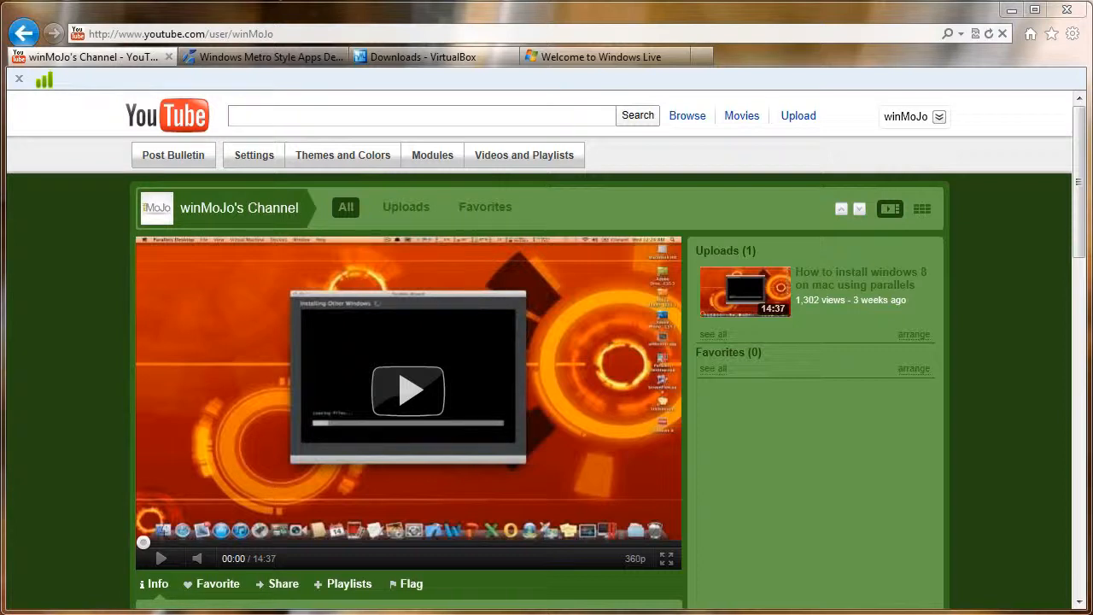
Step: Show the Windows Developer Preview downloads page listing the 4.8 GB, 3.6 GB and 2.8 GB ISOs
click(308, 58)
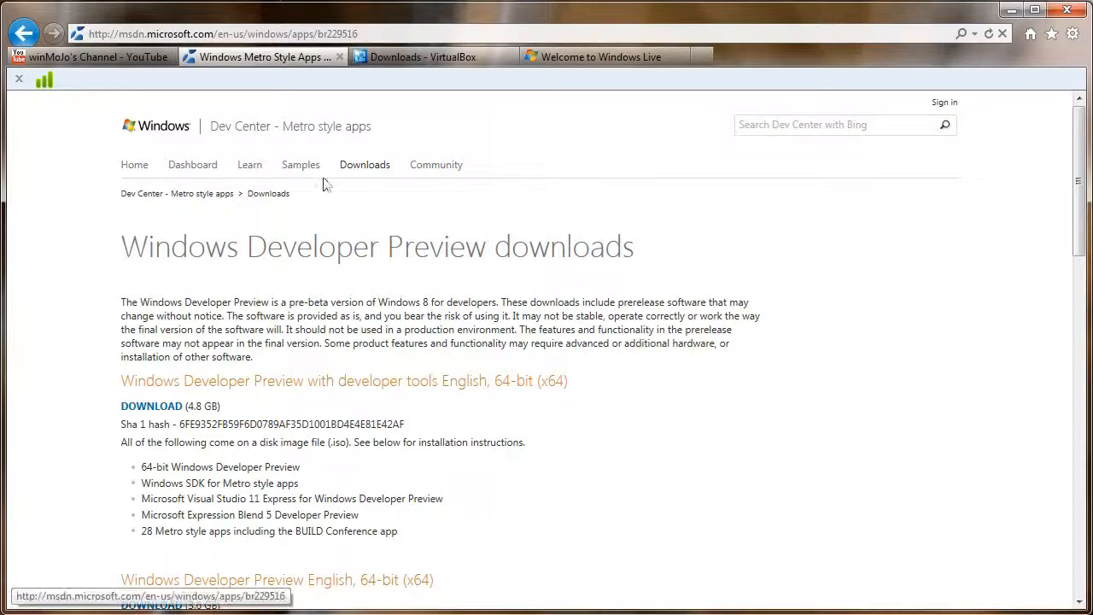
scroll(128, 351, down, 4)
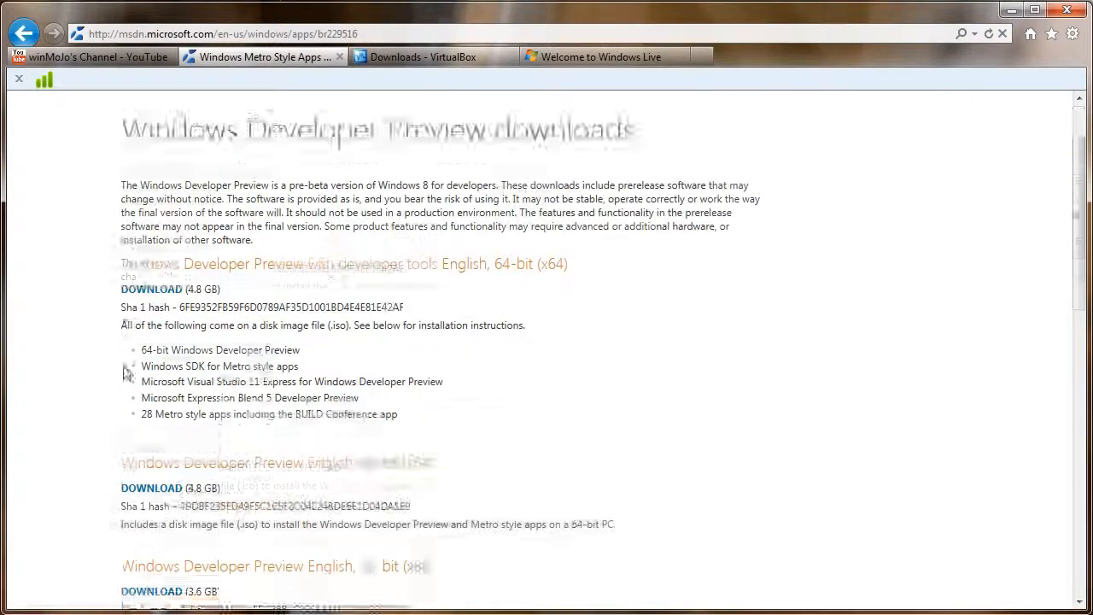
scroll(126, 376, up, 2)
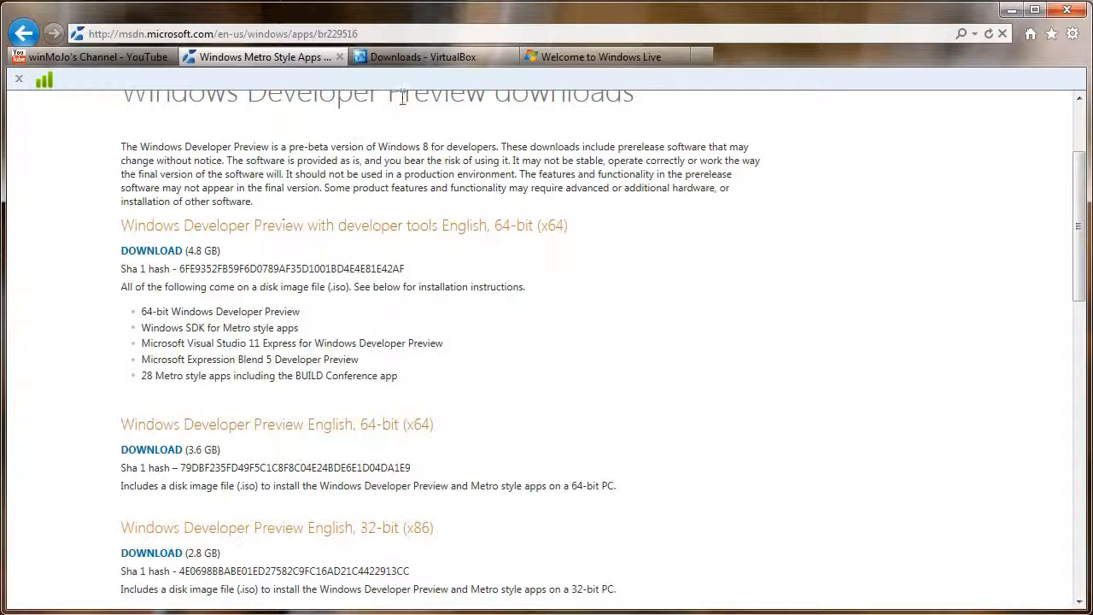
Step: Show the VirtualBox downloads page and highlight the VirtualBox 4.1.4 x86/amd64 Windows hosts link
click(395, 66)
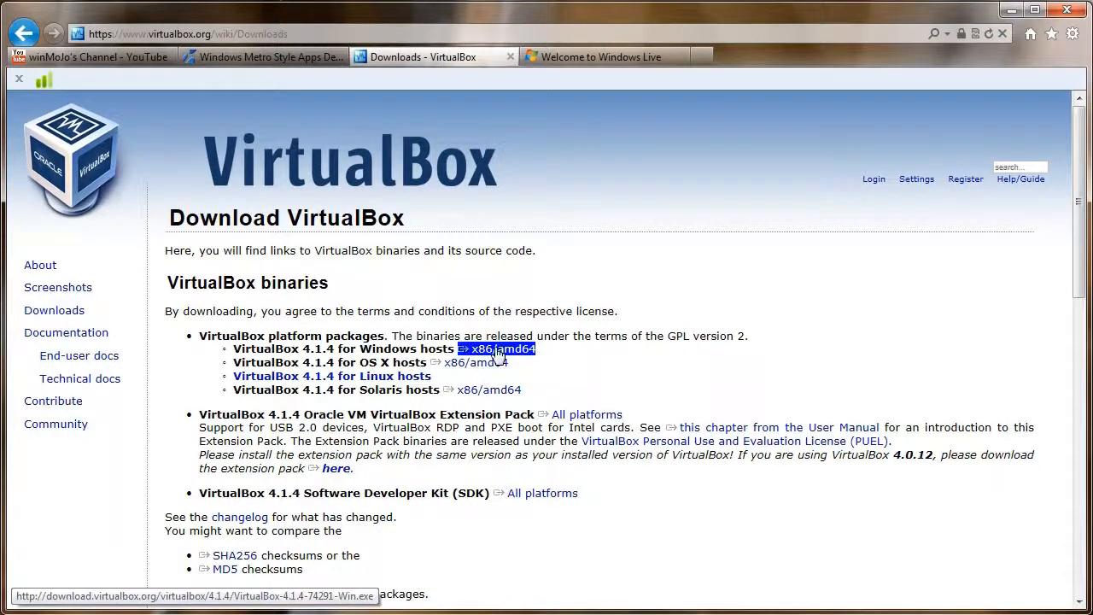
drag(456, 348, 509, 354)
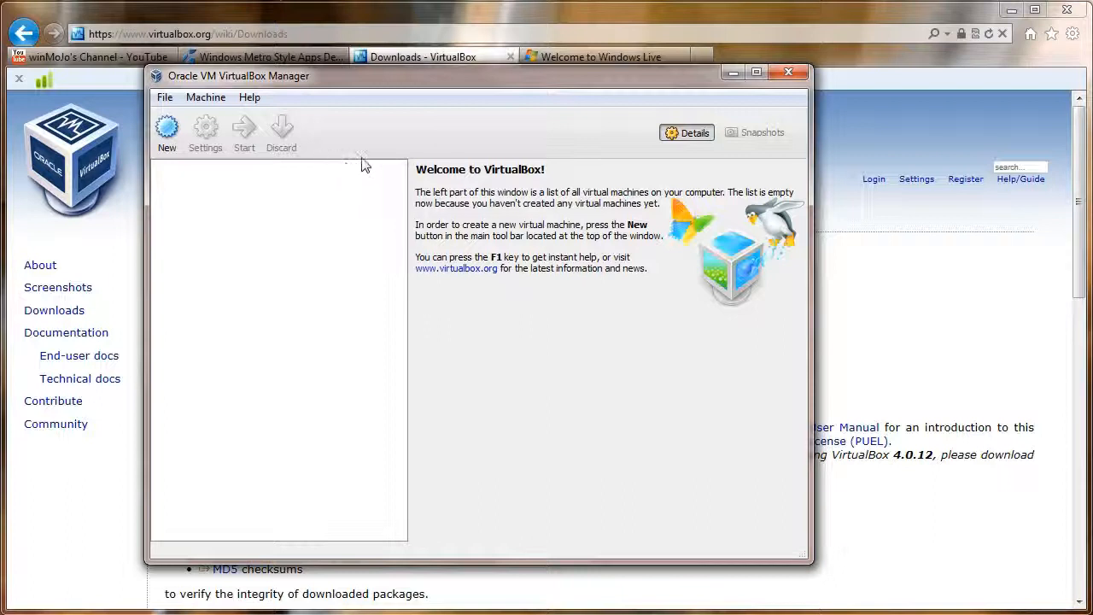
Step: Create a new virtual machine named 'Windows 8' with version Windows 8 (64 bit)
click(167, 137)
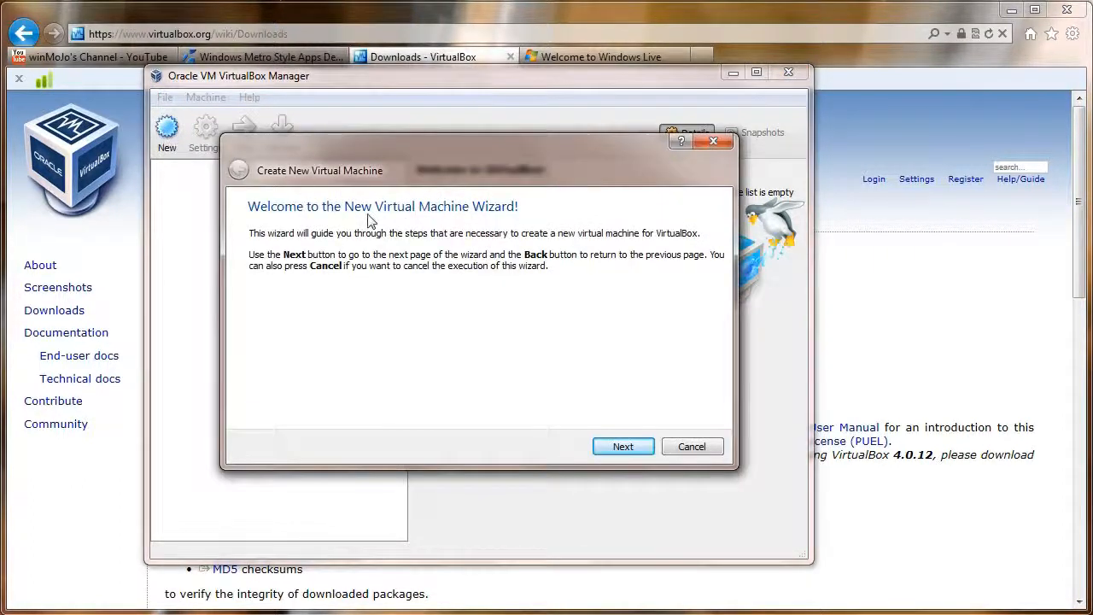
click(639, 448)
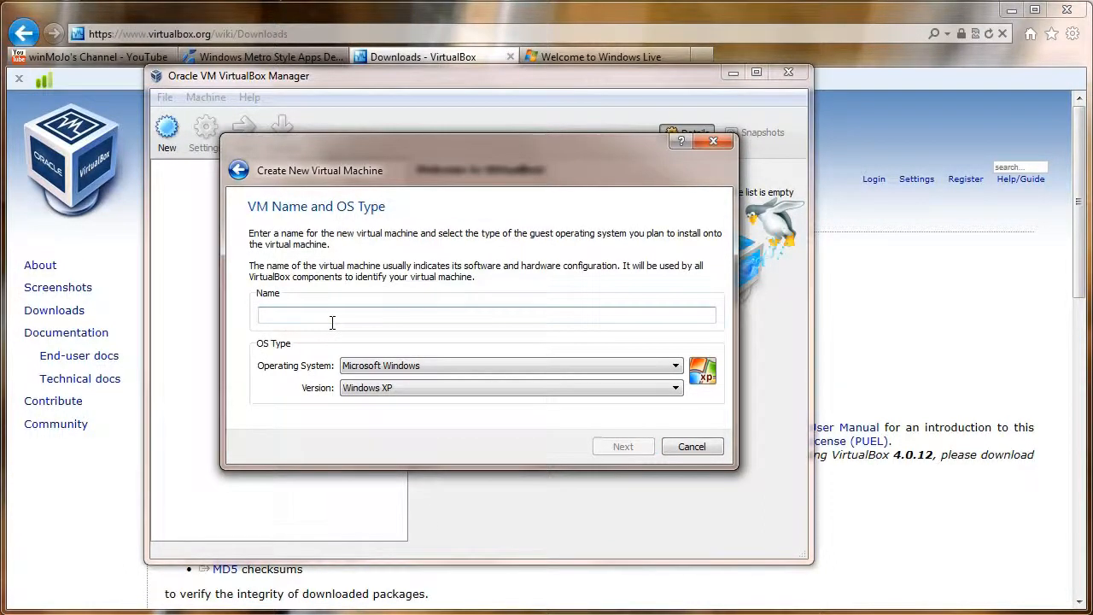
text(Window)
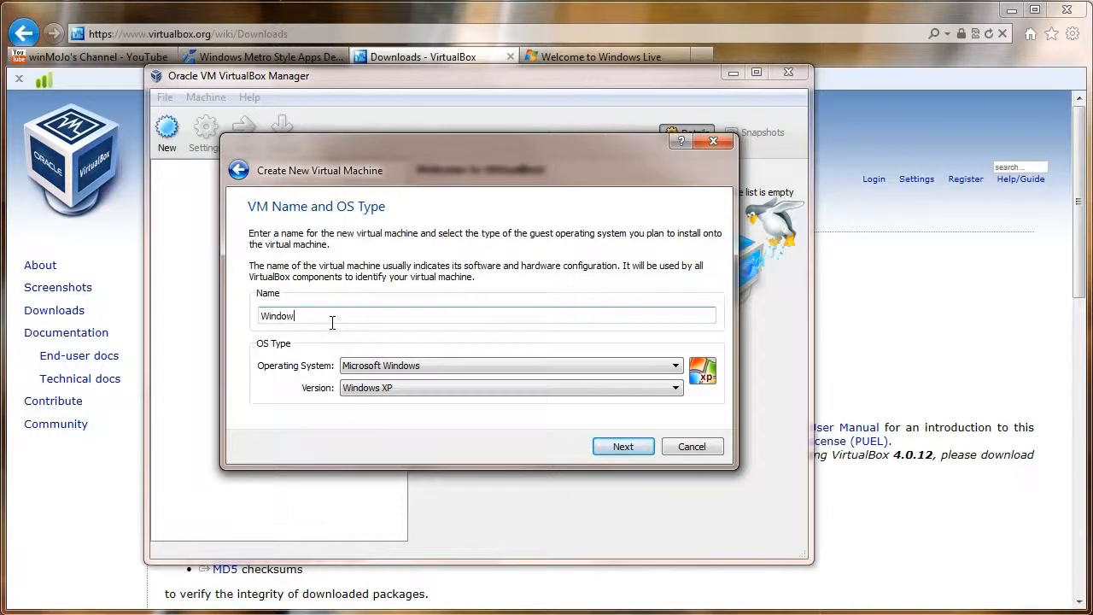
text(s 8)
click(446, 389)
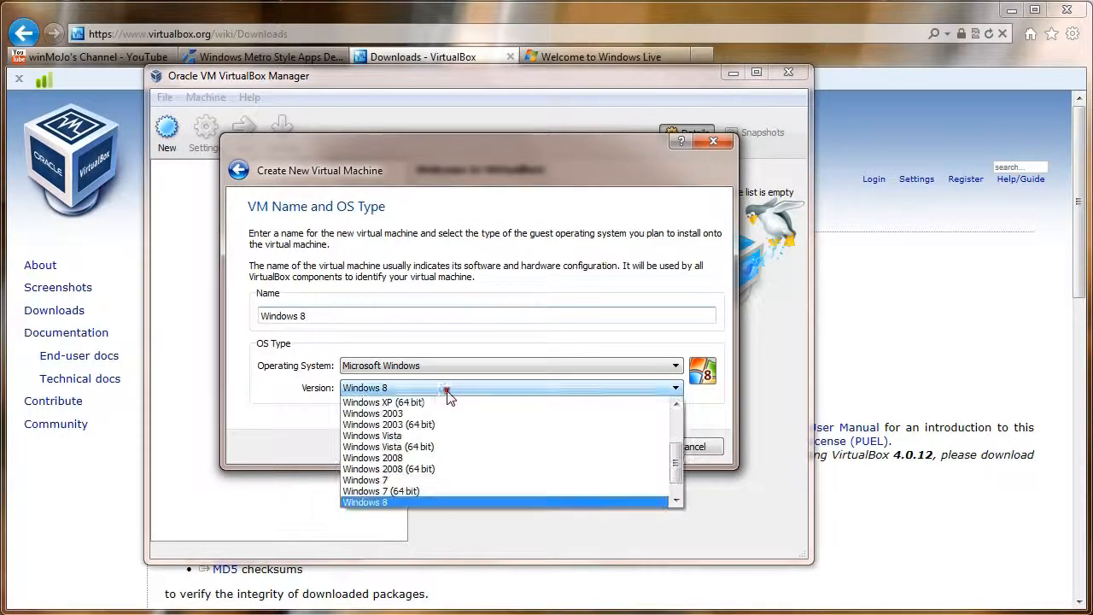
click(395, 491)
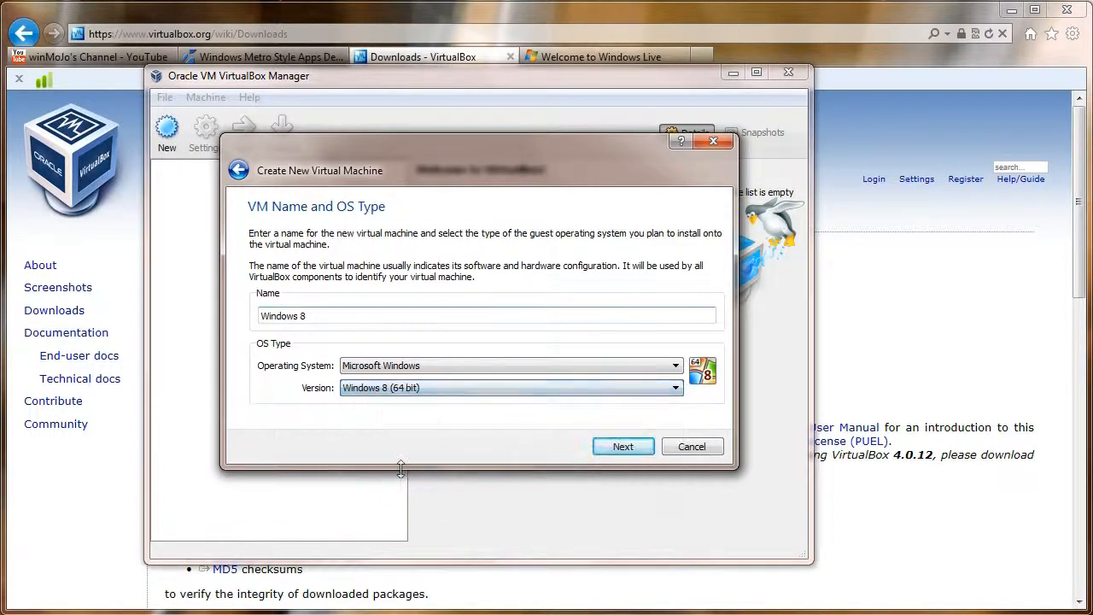
click(629, 448)
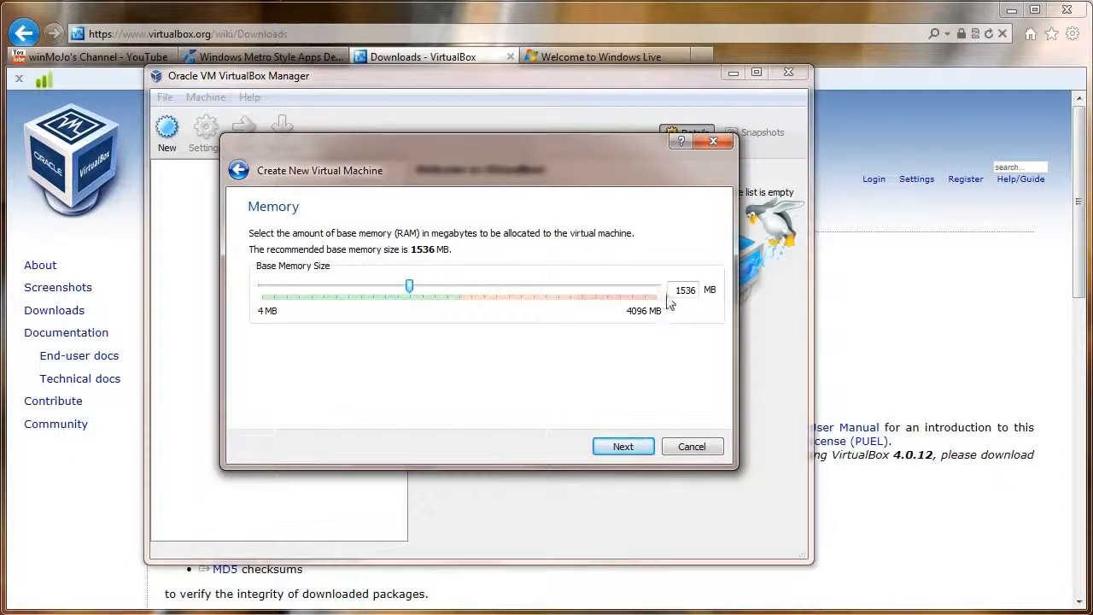
Step: Raise the machine's base memory from 1536 MB to 2048 MB
drag(674, 288, 690, 291)
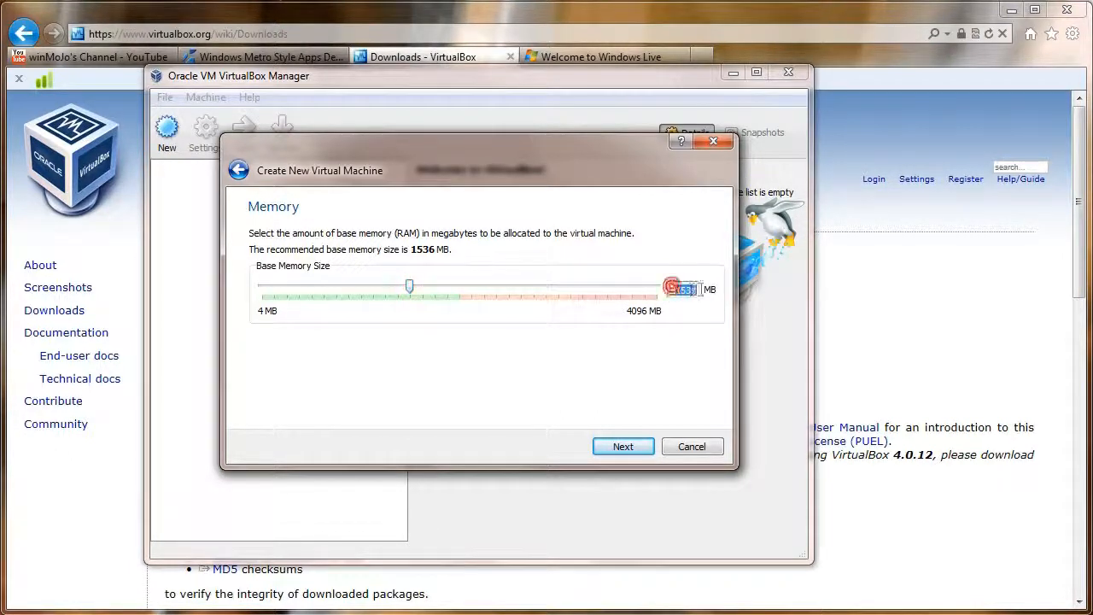
text(2048)
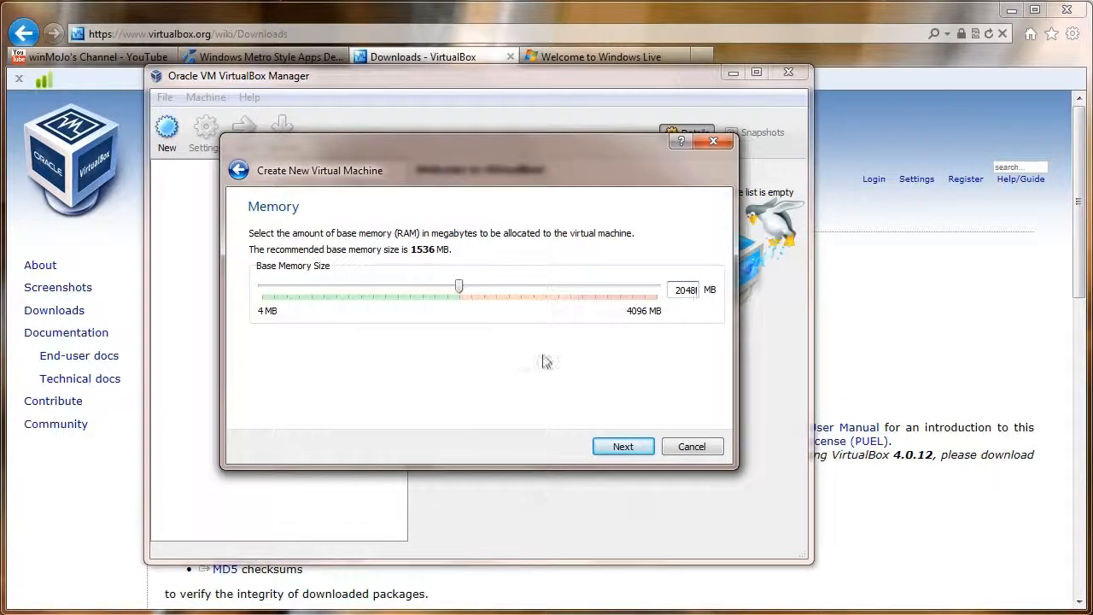
click(620, 446)
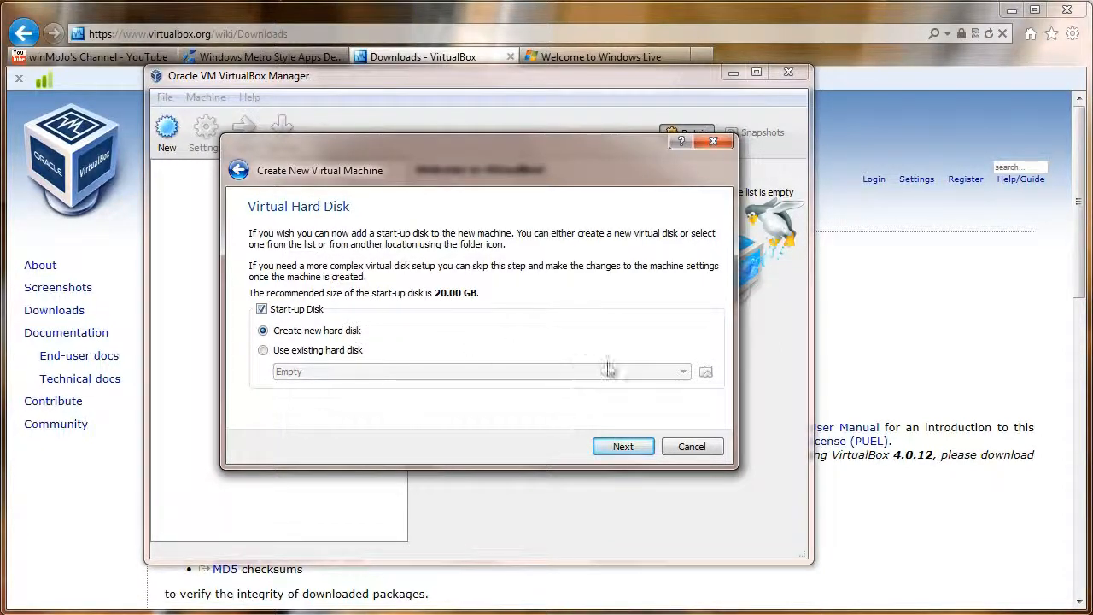
Step: Create a dynamically allocated 20.00 GB VDI disk and finish creating the Windows 8 machine
click(633, 446)
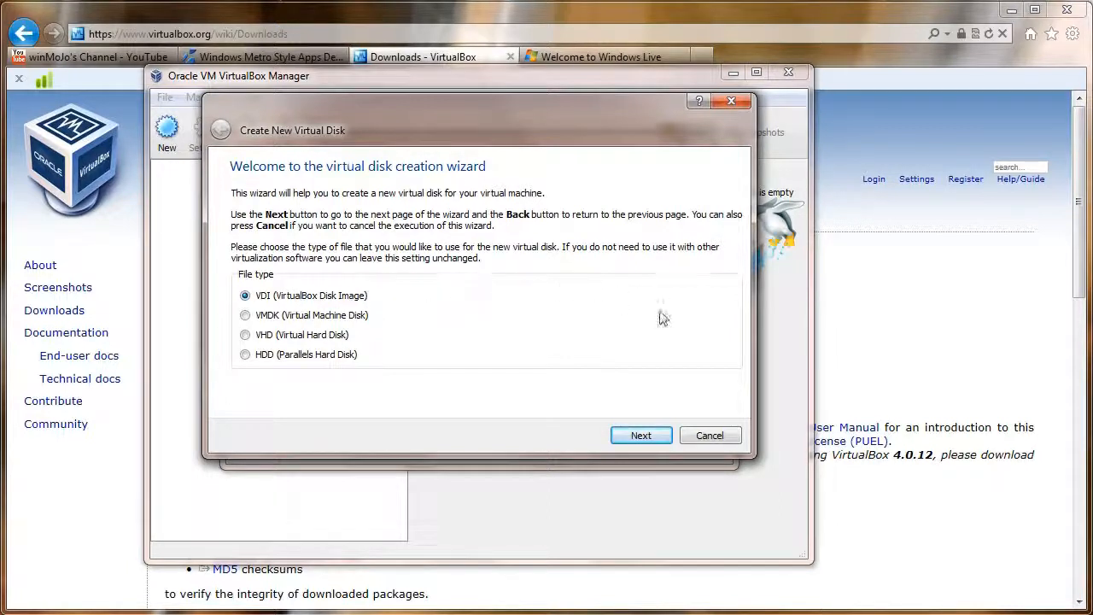
click(639, 437)
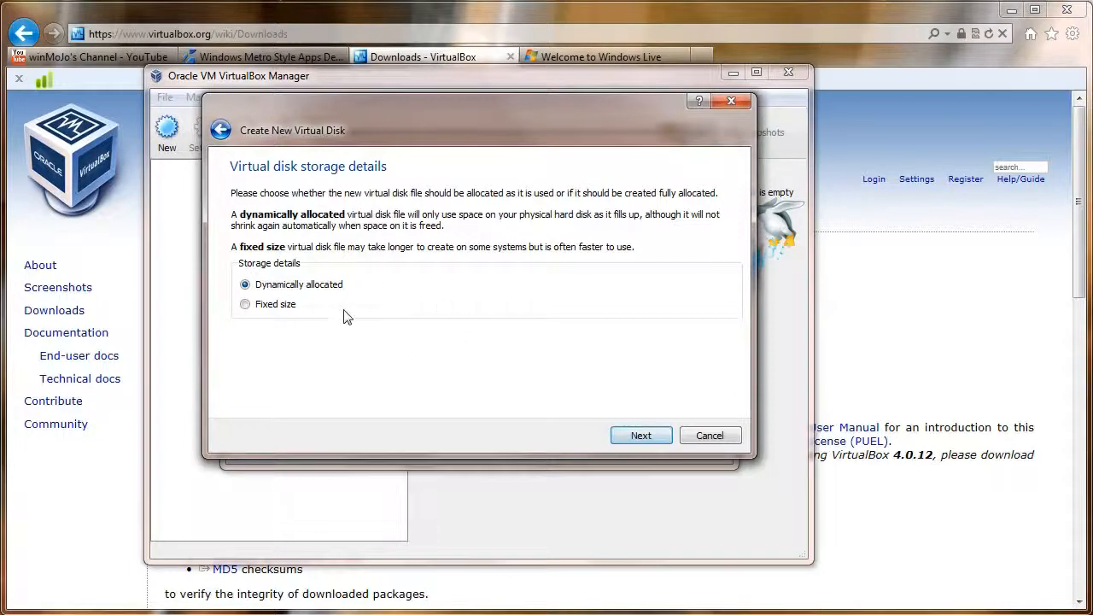
click(643, 437)
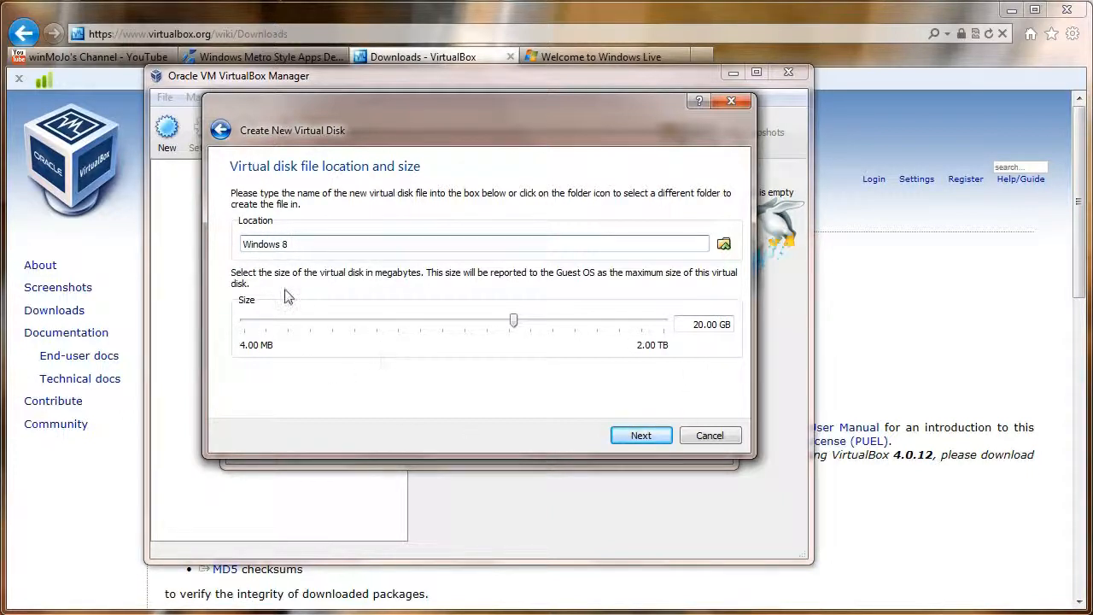
click(639, 436)
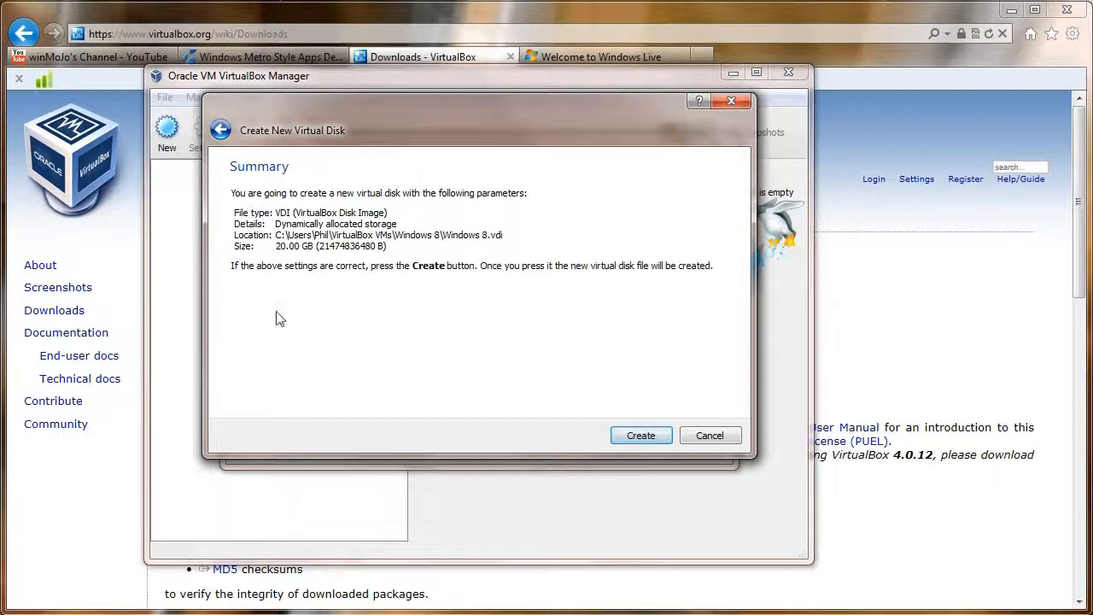
click(641, 435)
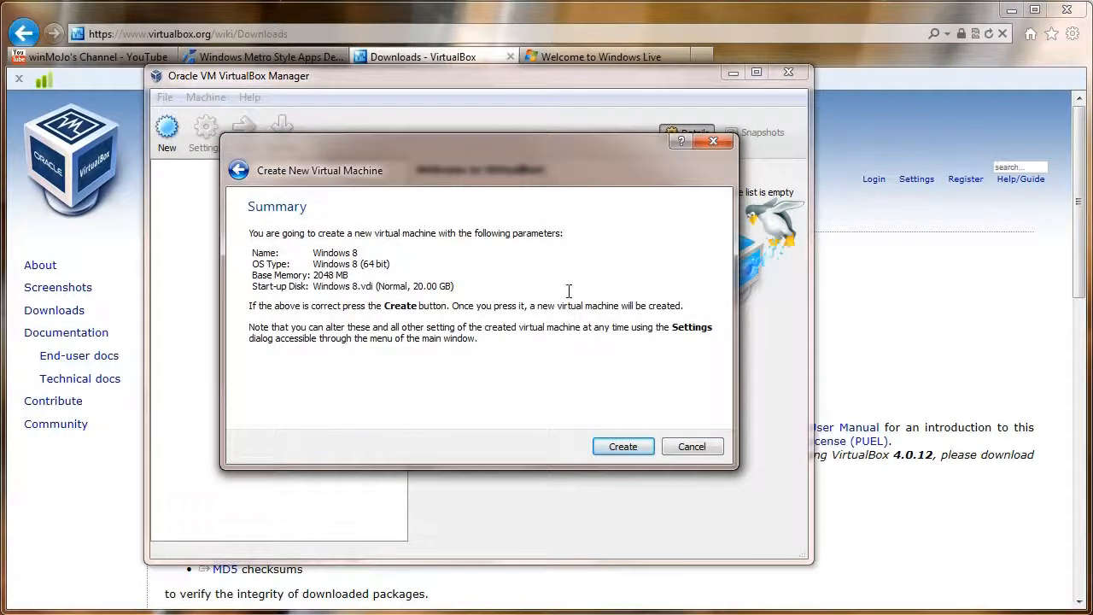
click(634, 449)
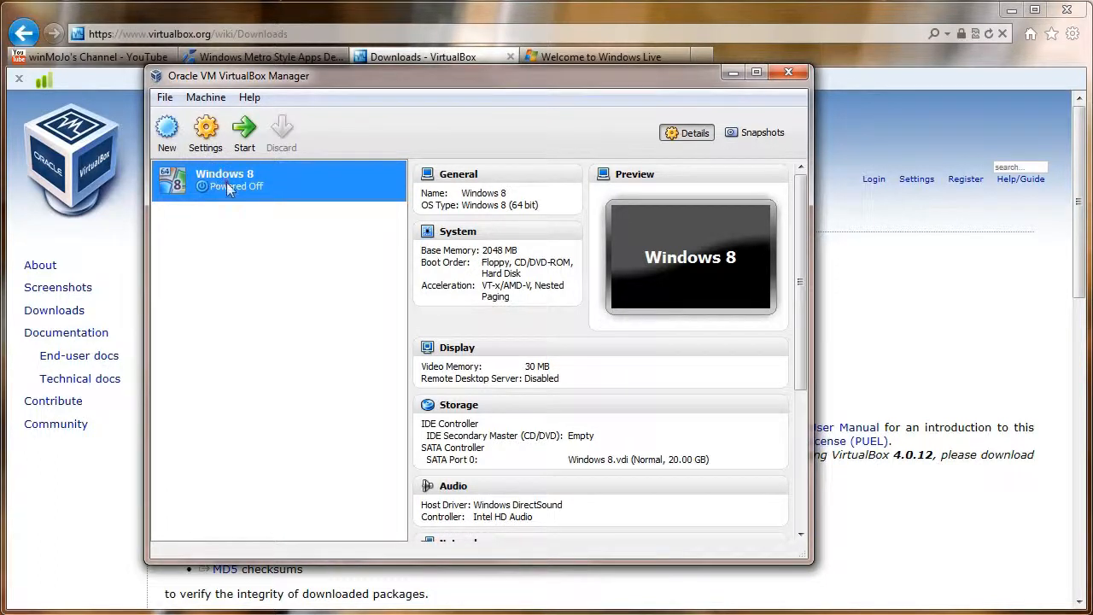
Step: In the Windows 8 Storage settings, browse for a disk image for the empty CD/DVD drive
click(208, 132)
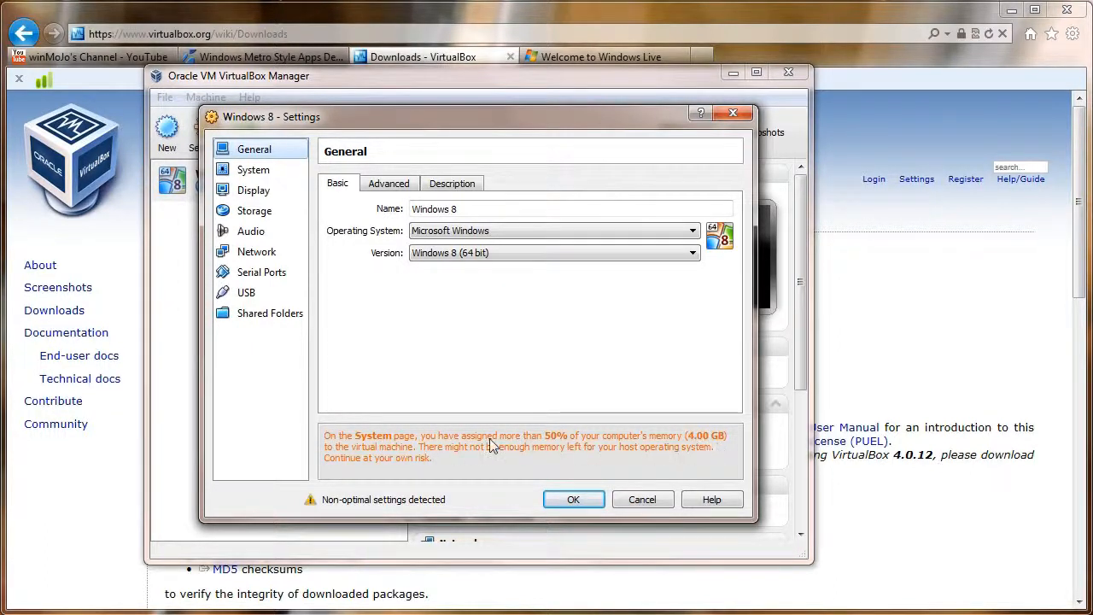
click(259, 215)
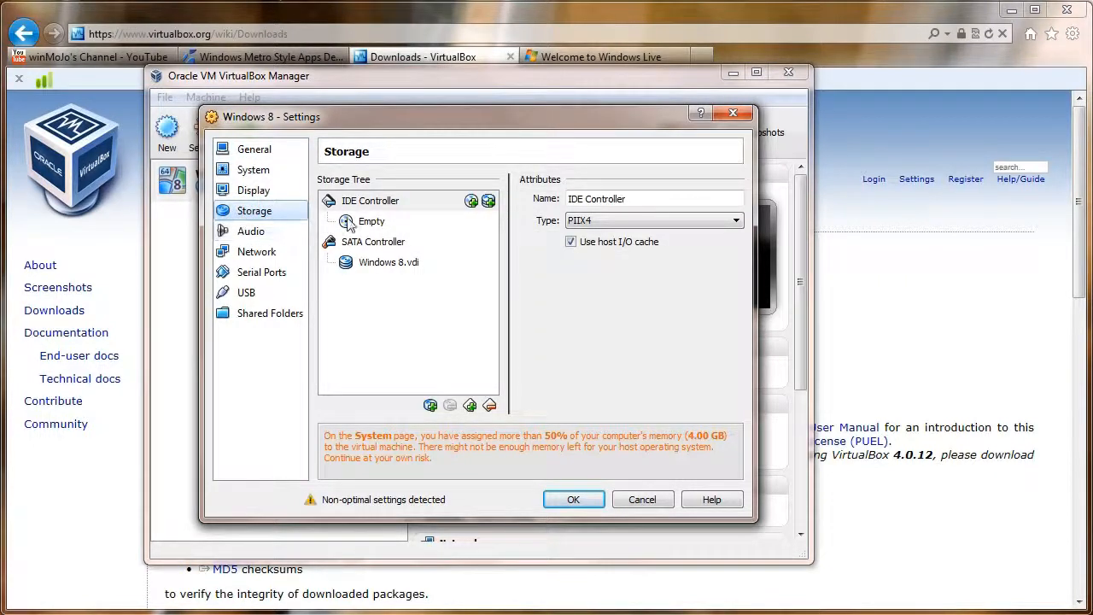
click(376, 205)
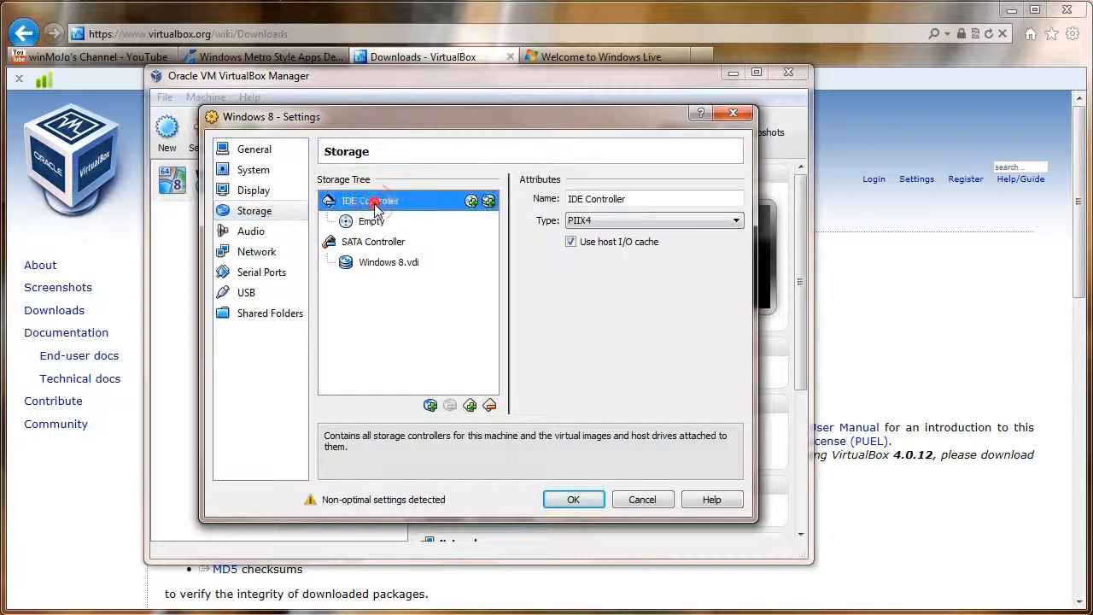
click(378, 224)
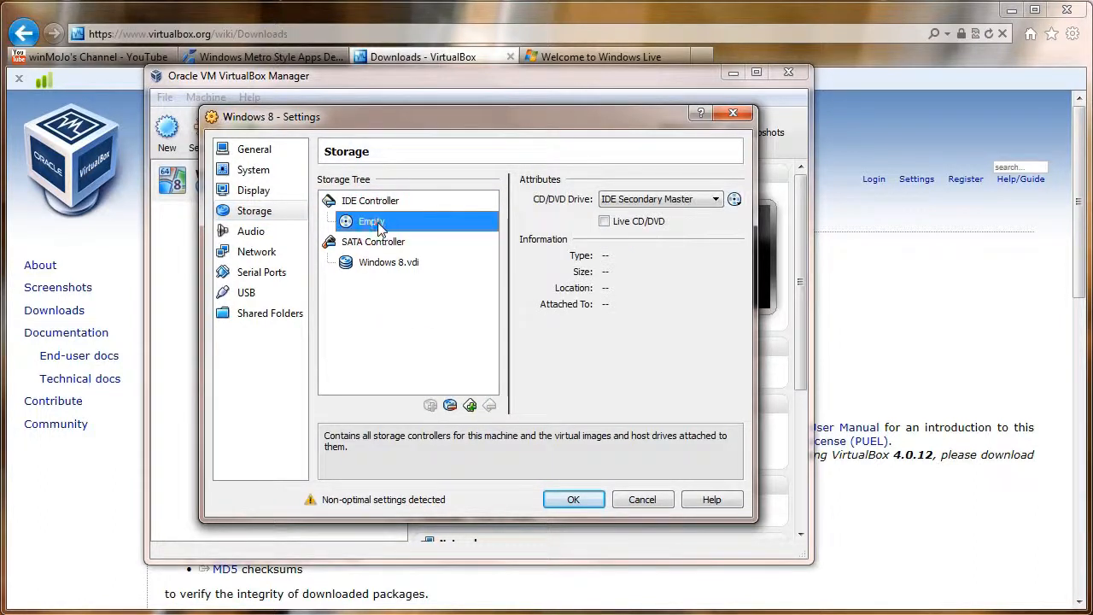
click(735, 200)
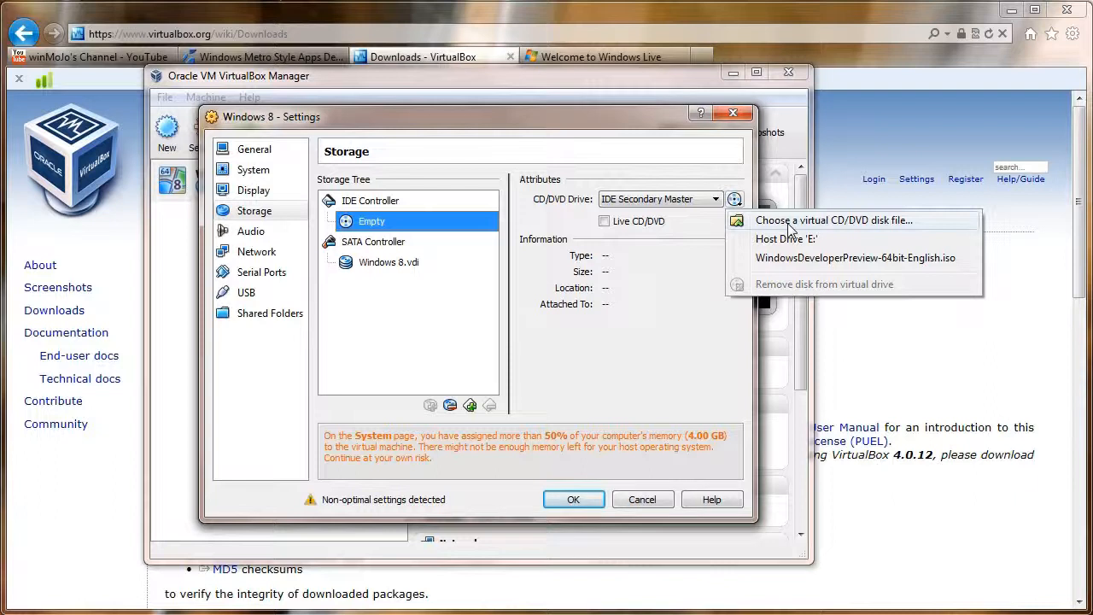
click(788, 224)
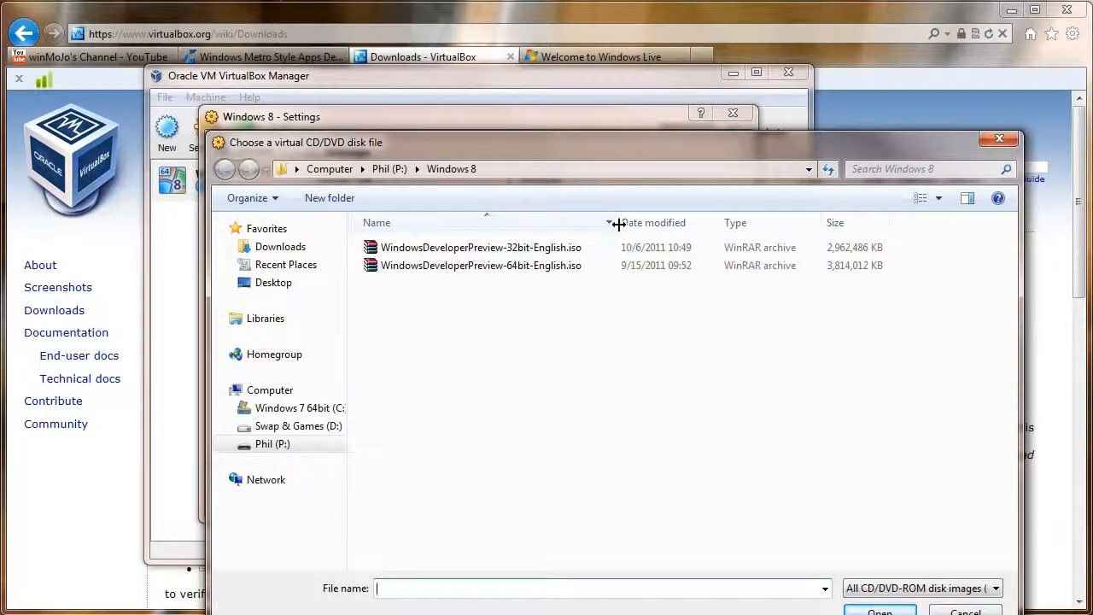
Step: Mount WindowsDeveloperPreview-64bit-English.iso in the CD/DVD drive and save the settings
mouse_move(617, 222)
mouse_down()
mouse_move(650, 225)
mouse_move(603, 223)
mouse_up()
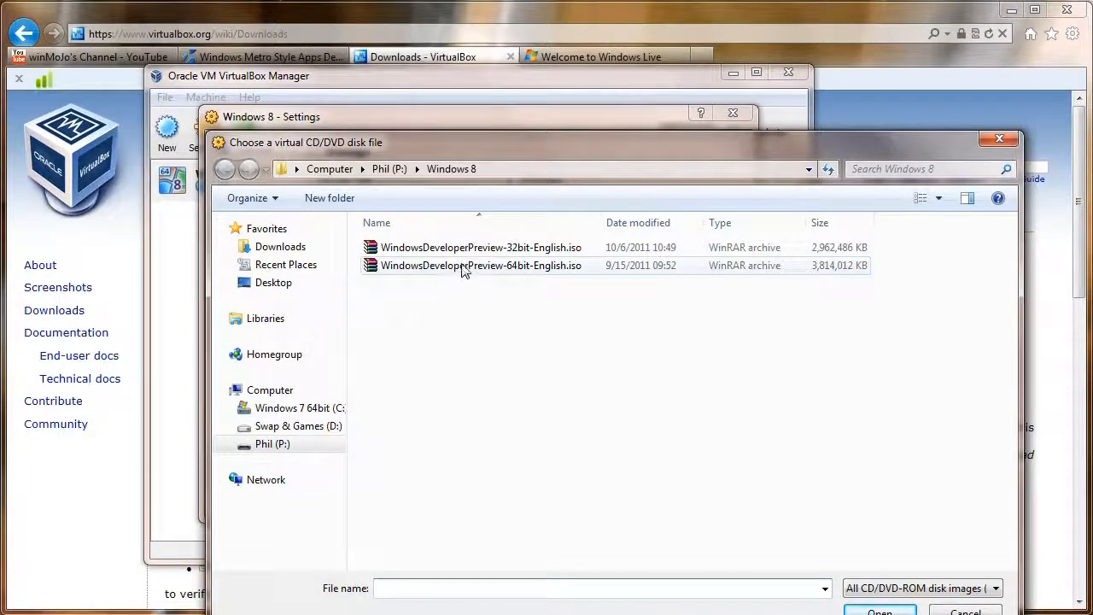
click(433, 269)
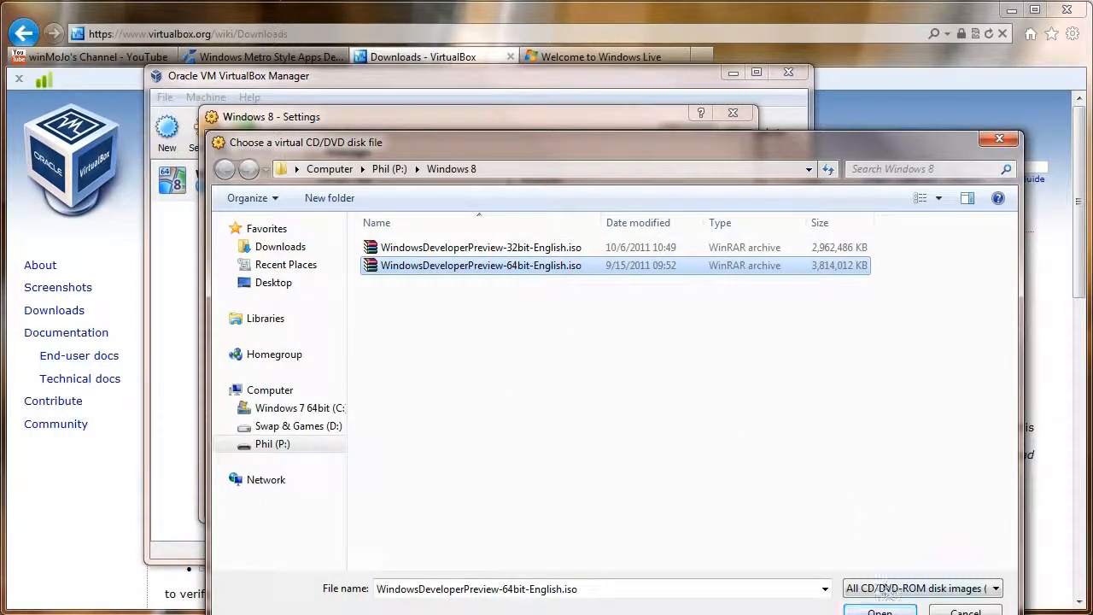
click(880, 611)
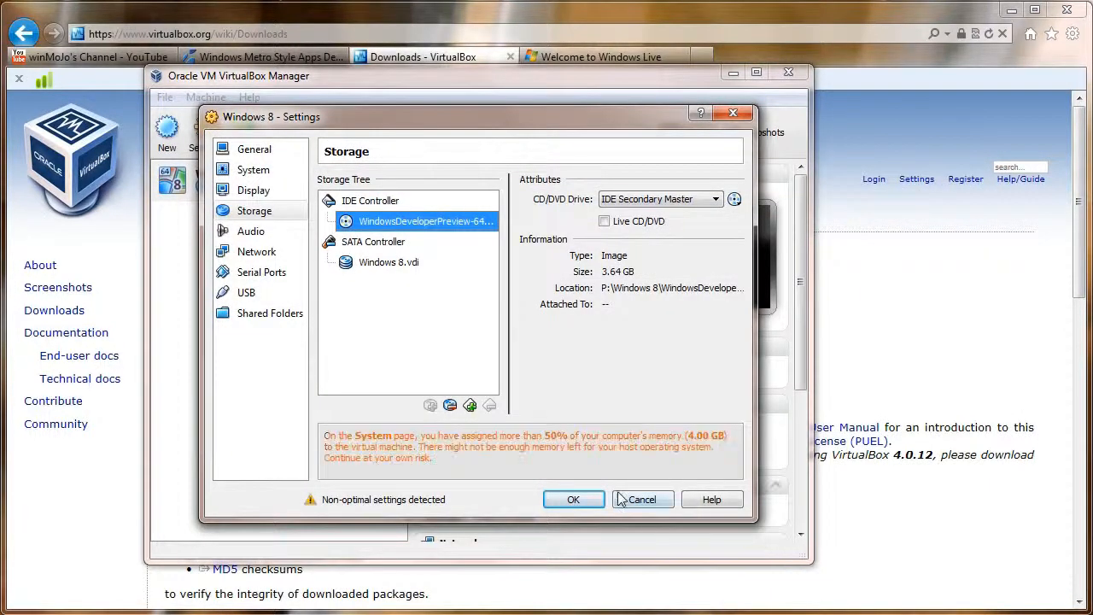
click(574, 502)
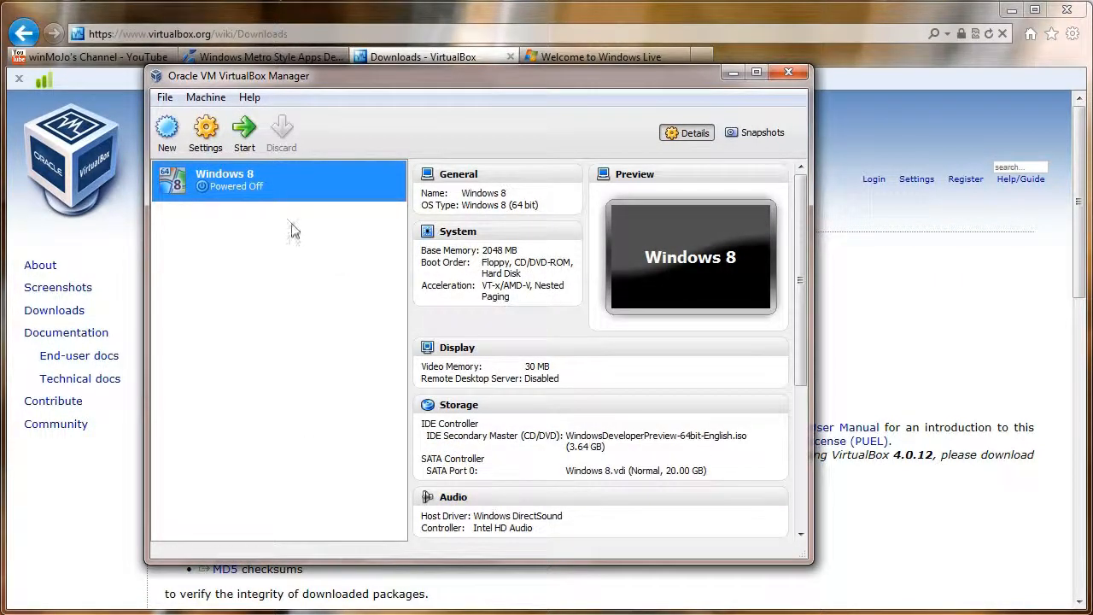
Step: Boot the Windows 8 VM, permanently dismiss the keyboard capture notice, and move the window up-left
click(249, 139)
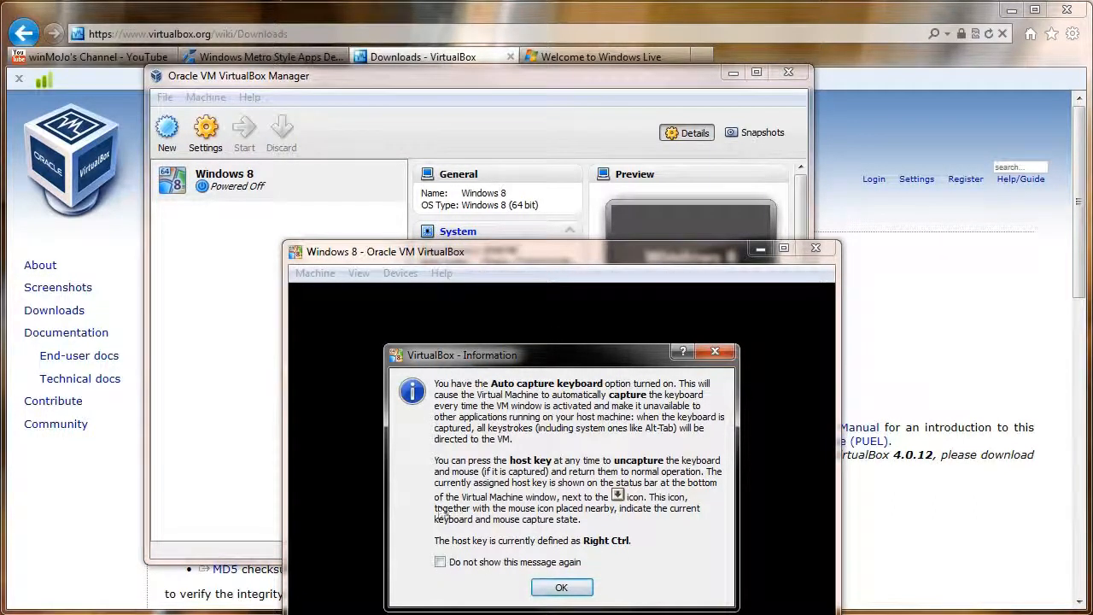
click(440, 562)
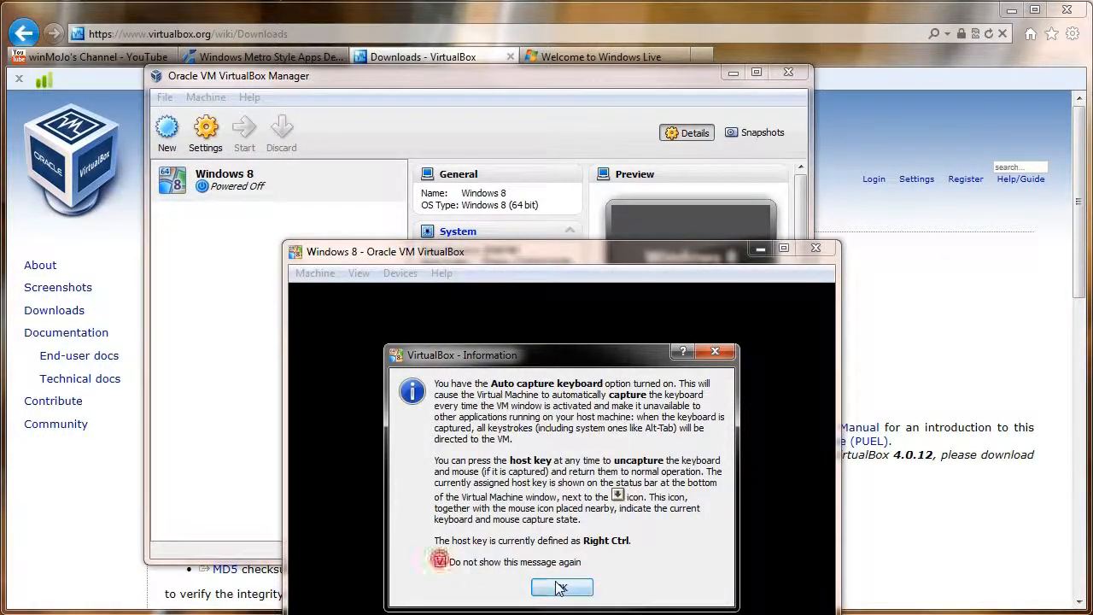
click(559, 591)
drag(542, 255, 399, 19)
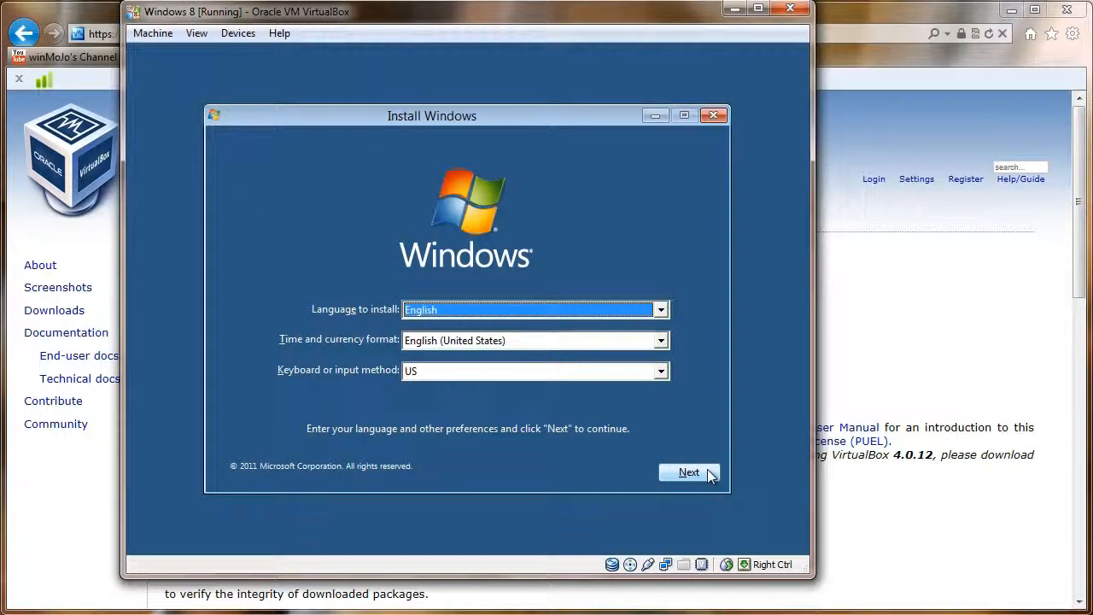
Step: Accept the English/US language defaults and begin the Windows installation
click(676, 472)
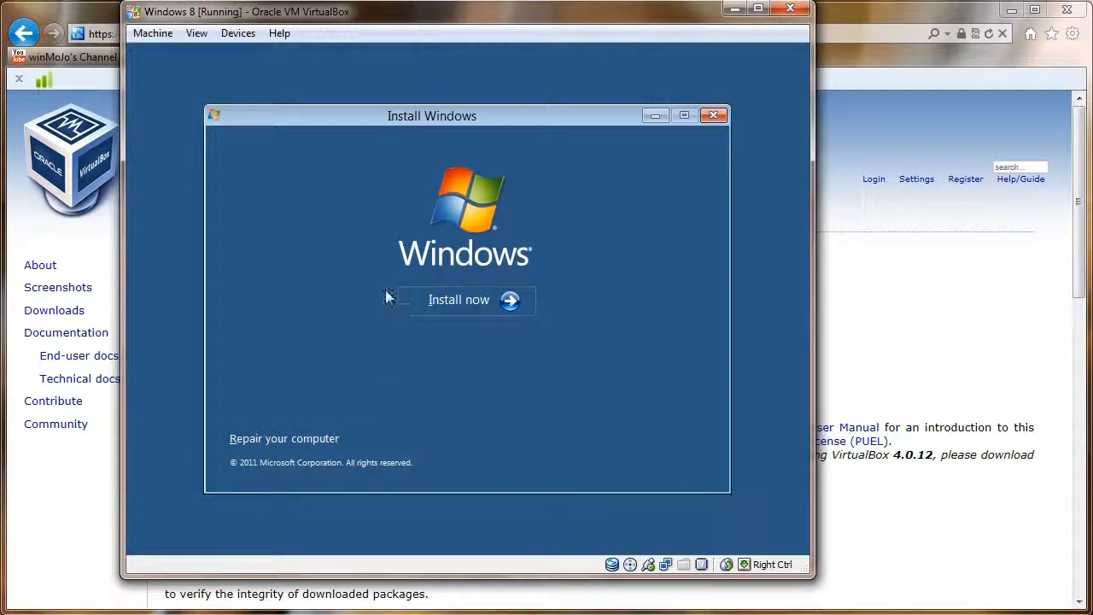
click(458, 298)
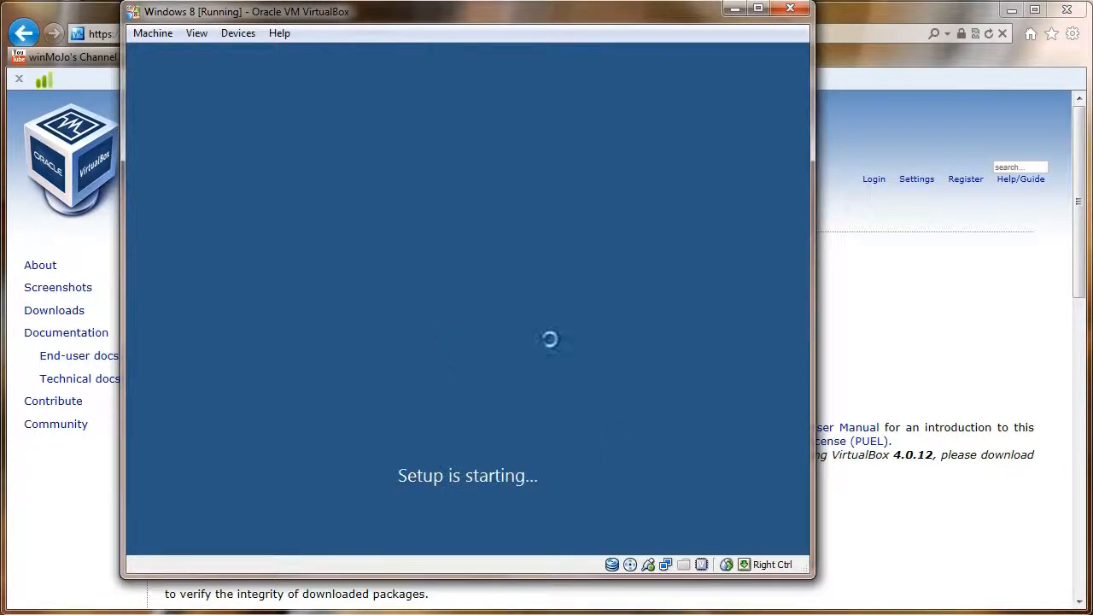
drag(598, 16, 609, 29)
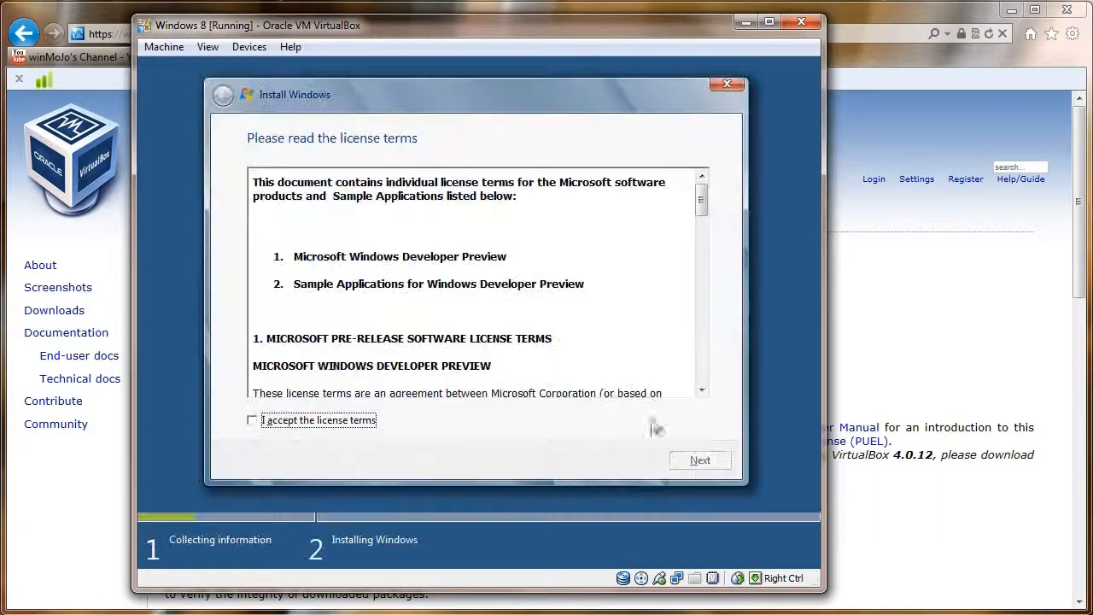
Step: Accept the license and run a Custom install onto Disk 0's 20 GB unallocated space
click(252, 420)
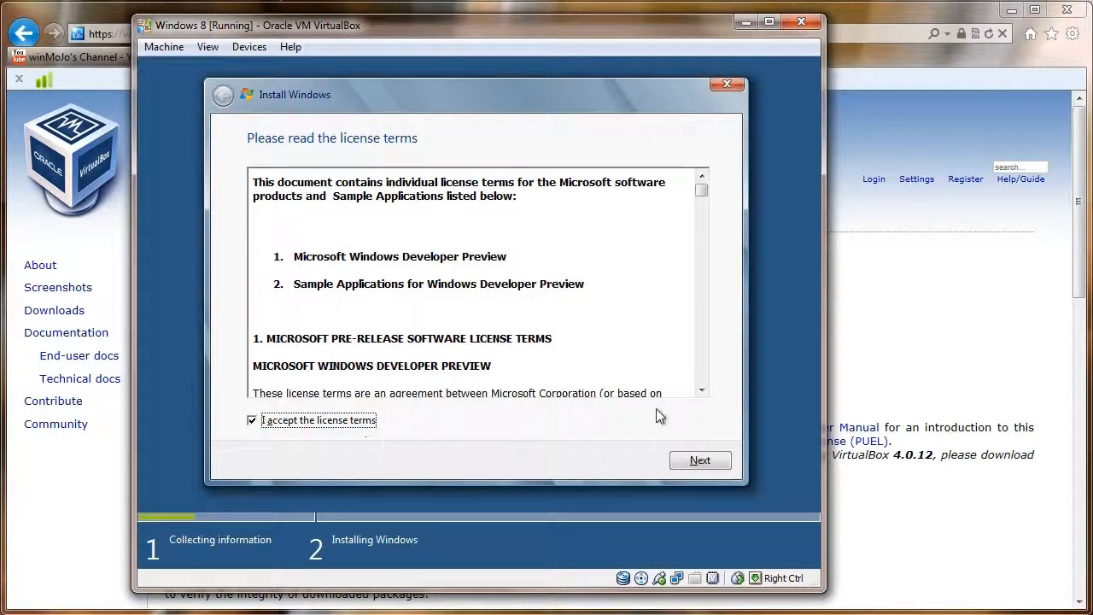
drag(702, 184, 710, 413)
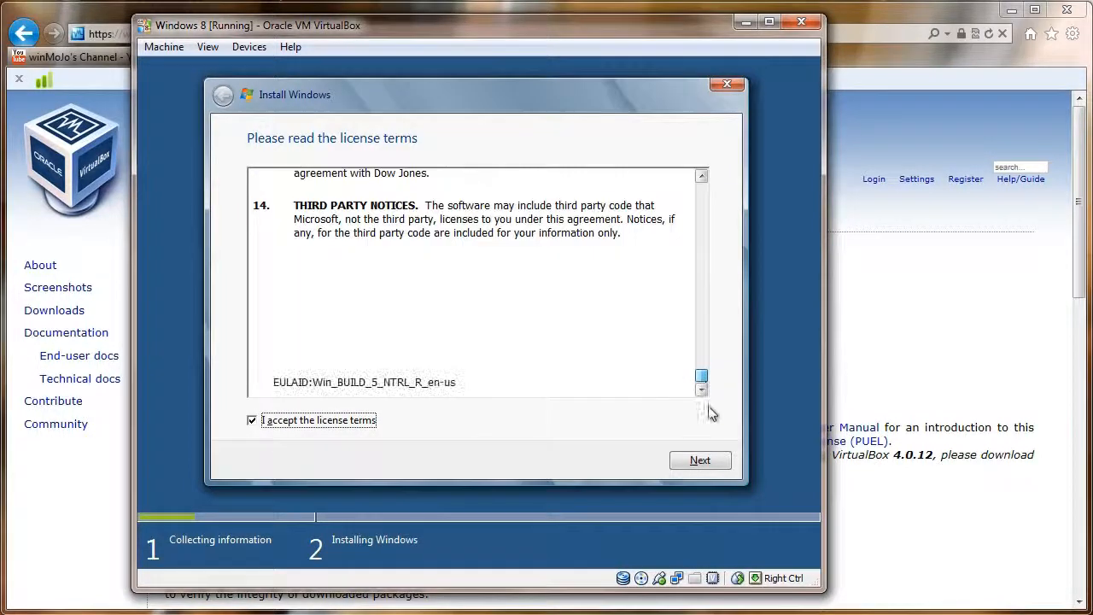
click(694, 458)
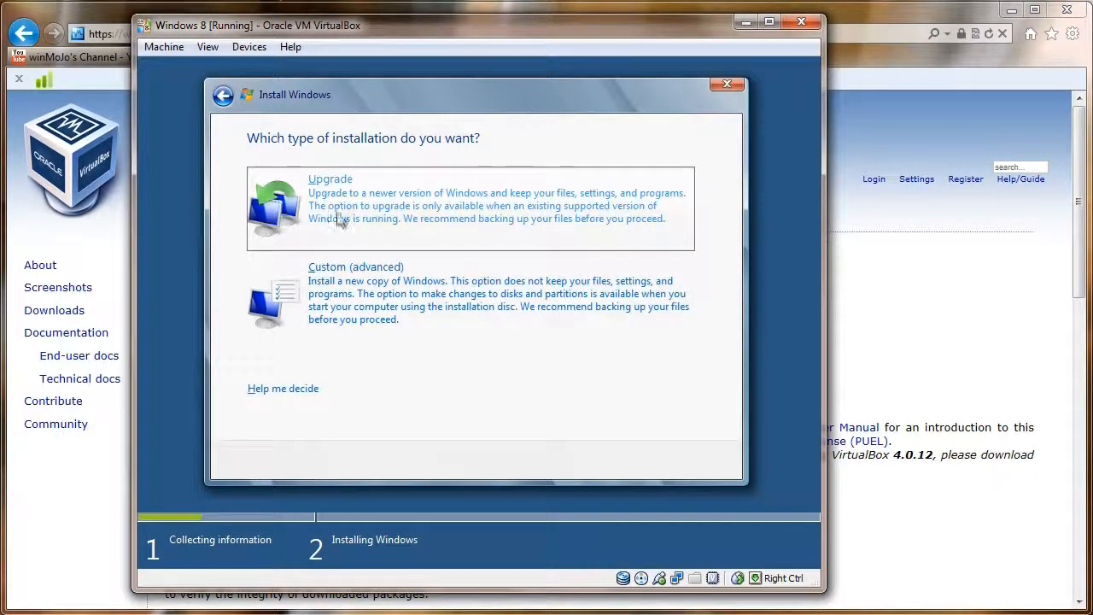
click(357, 291)
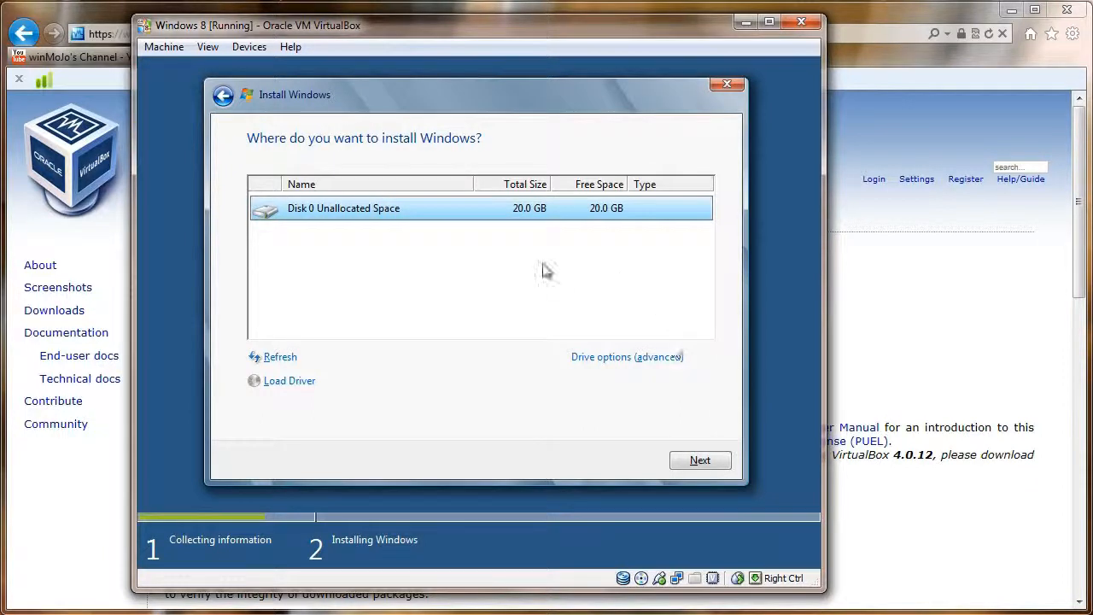
click(700, 457)
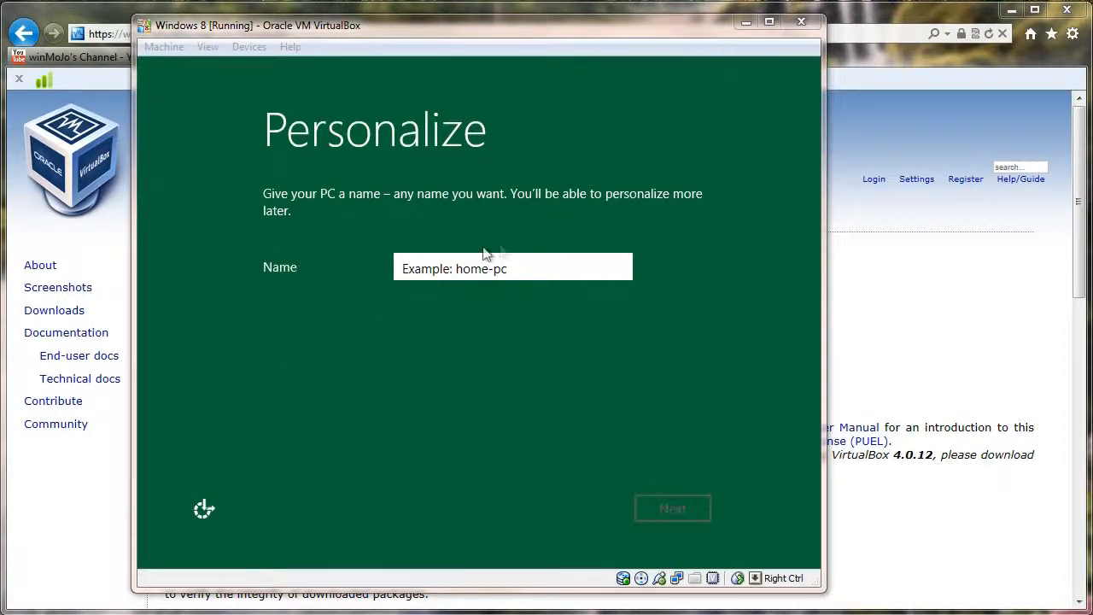
Step: Name the PC WinMoJo and accept the express settings
click(564, 265)
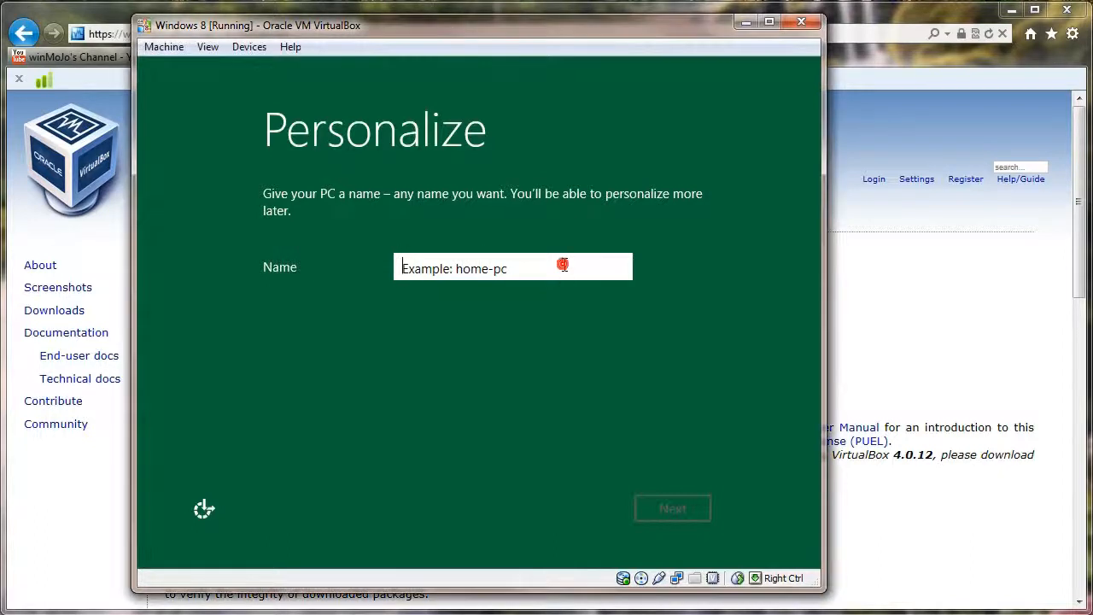
text(WinMoJo)
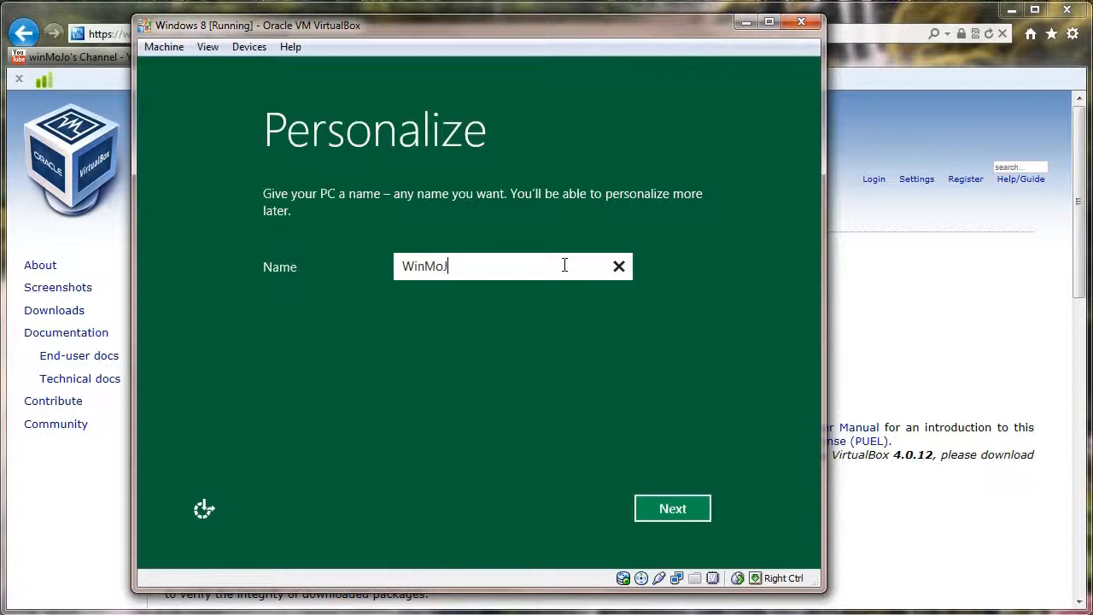
click(674, 508)
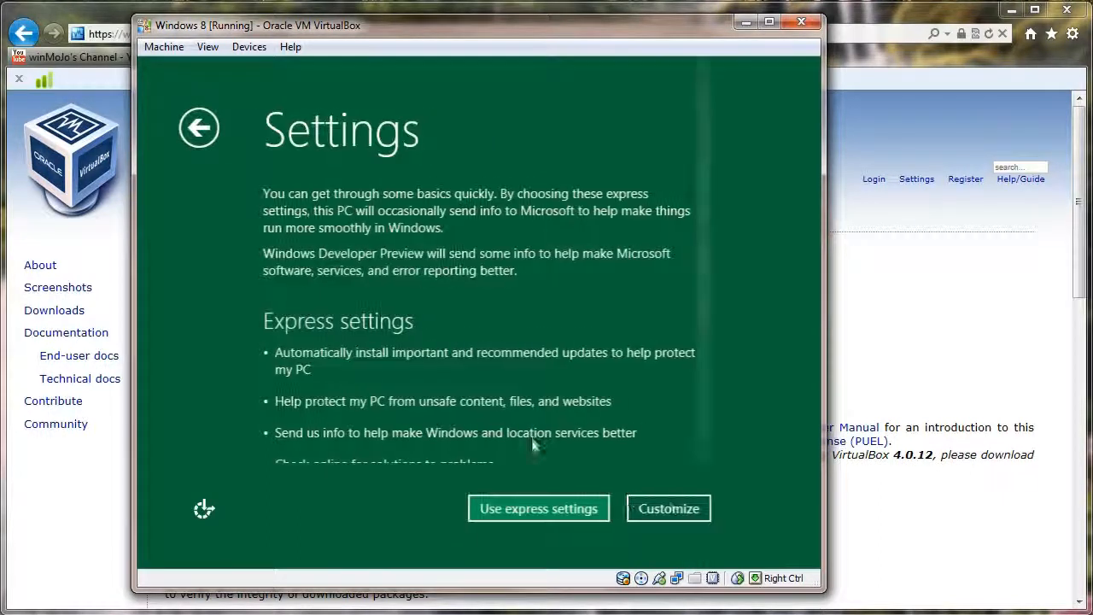
click(556, 516)
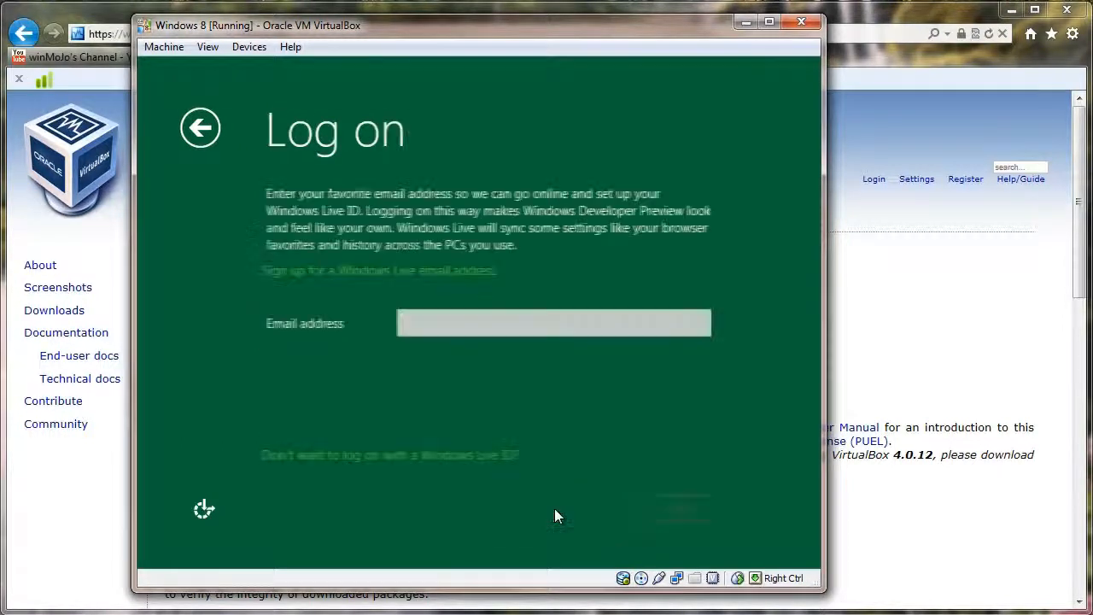
Step: Enter the Windows Live account's e-mail address and submit it
click(523, 333)
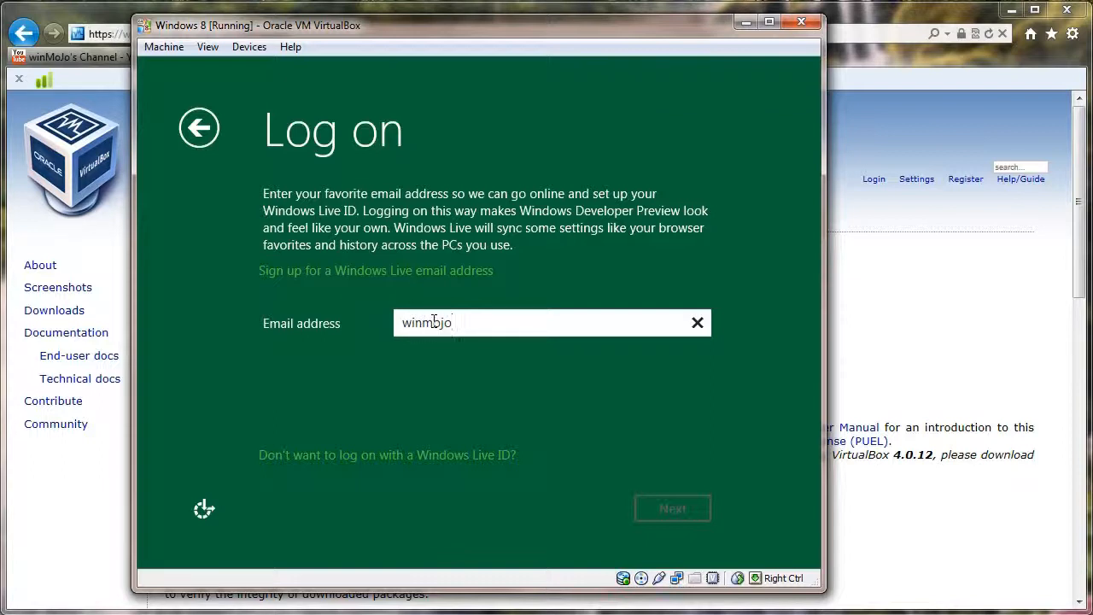
text(.com)
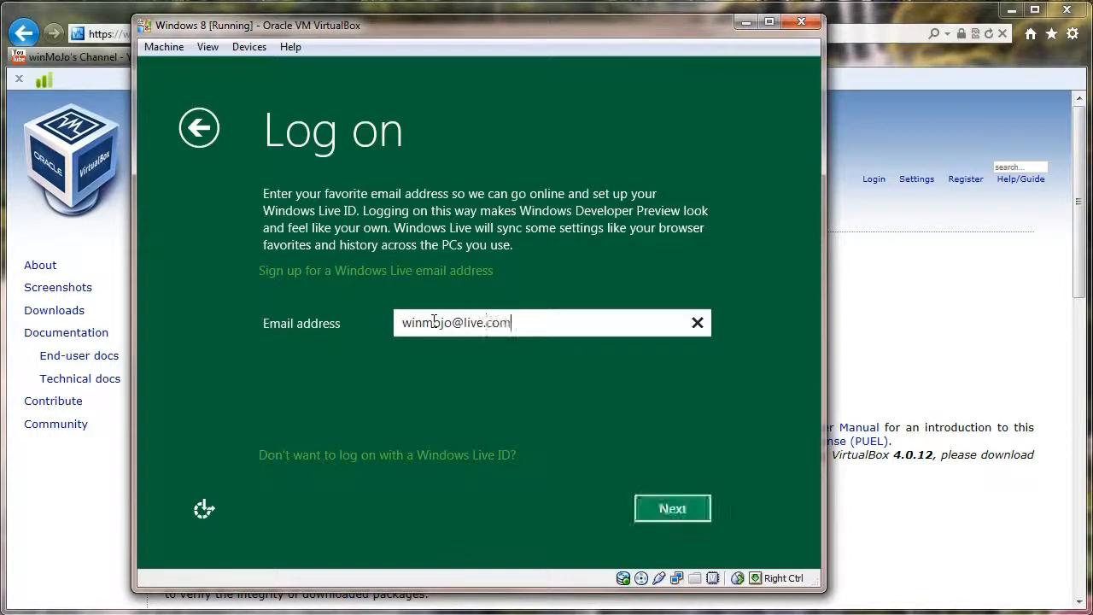
click(672, 510)
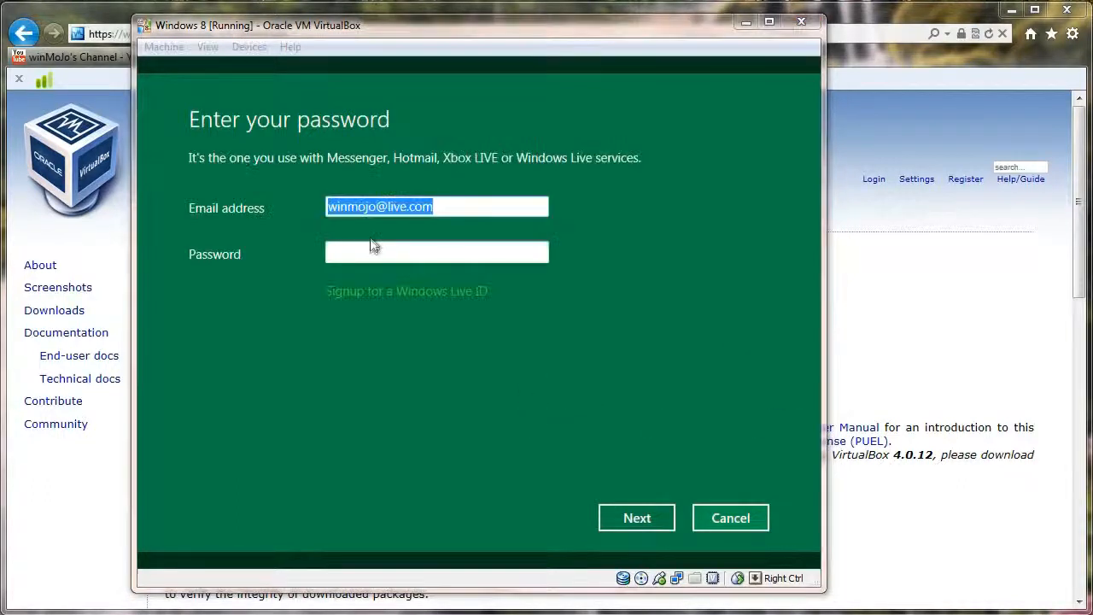
Step: Enter the Windows Live account password and sign in so Windows 8 reaches the Start screen
click(372, 252)
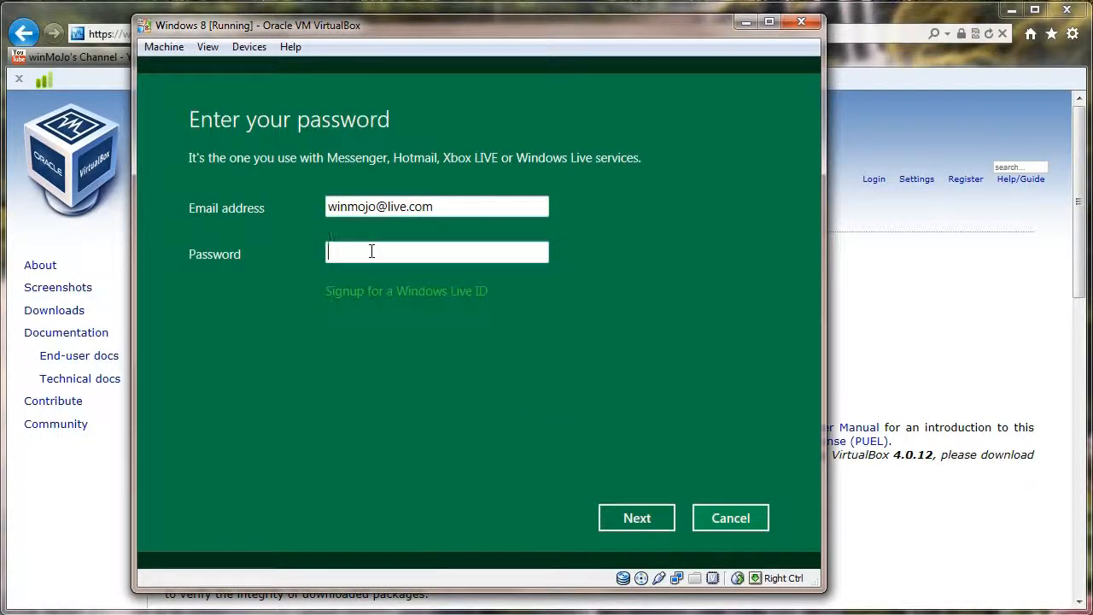
text(••••)
click(643, 517)
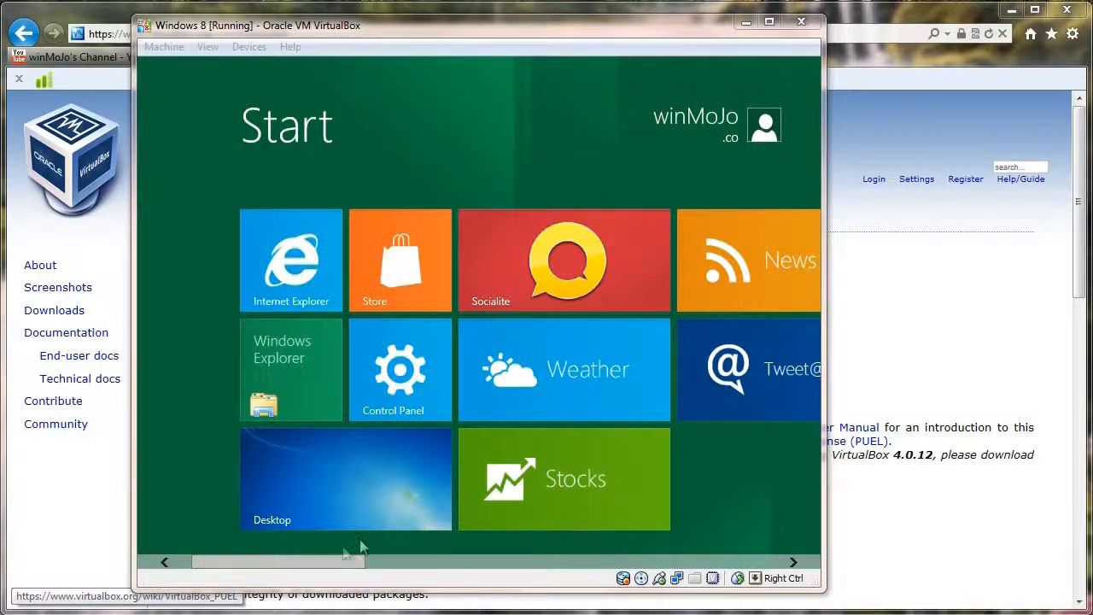
Step: Scroll across the Start screen tiles, then open the Desktop tile for the classic desktop
drag(341, 560, 288, 562)
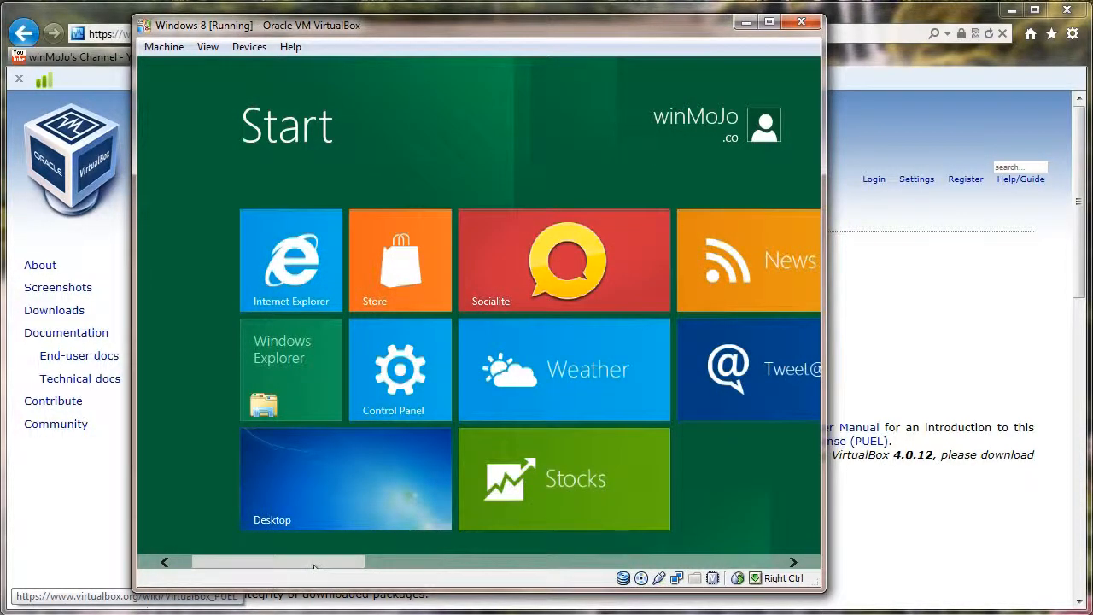
drag(315, 564, 231, 589)
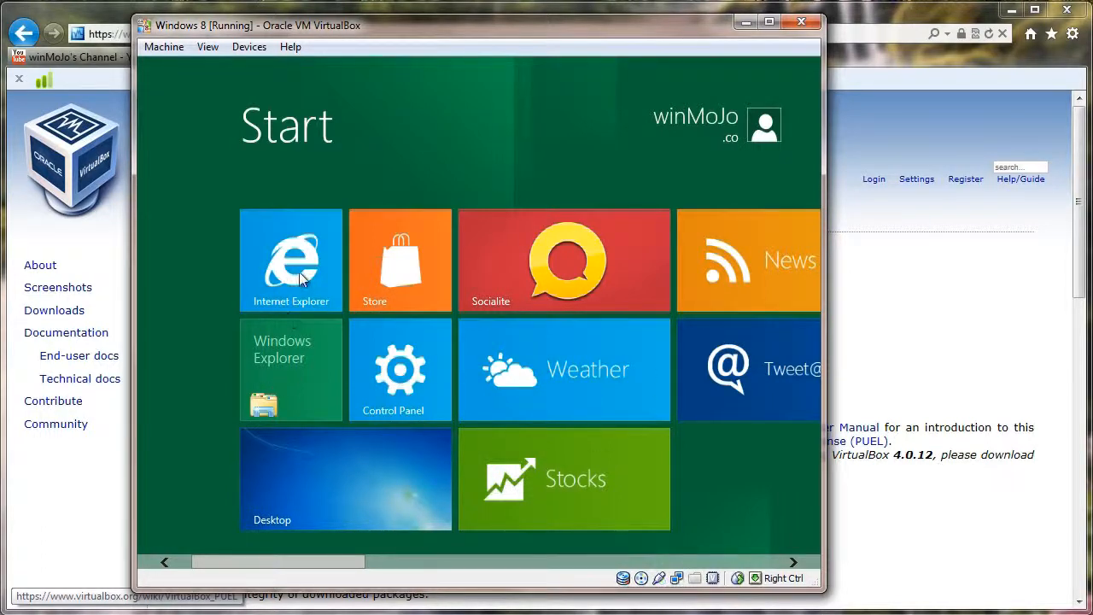
click(297, 494)
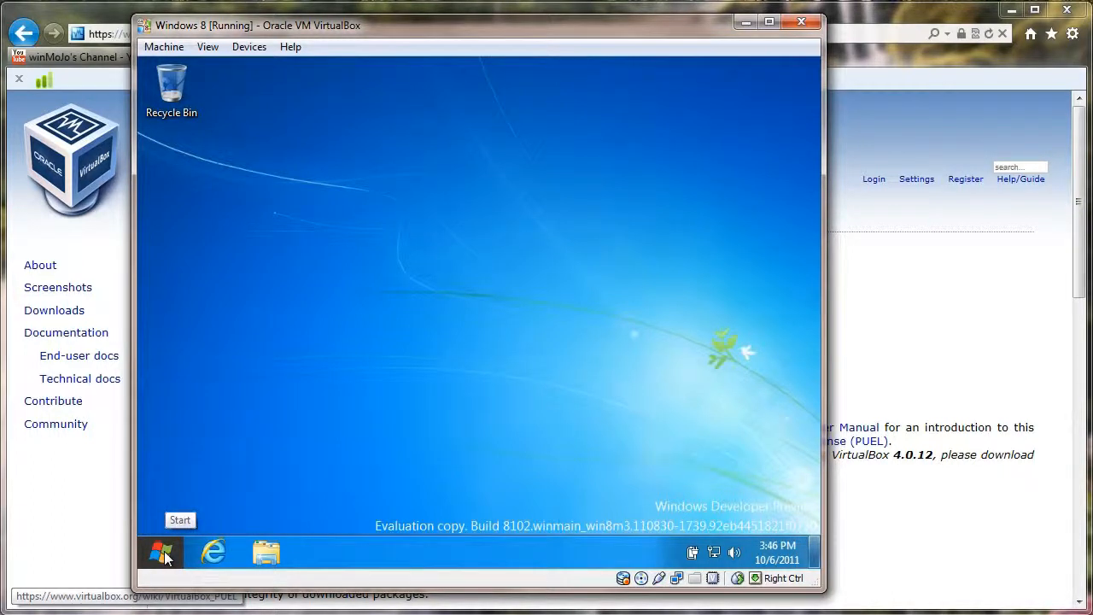
Step: Use the VM taskbar's Start button to go back to the Metro Start screen
click(162, 552)
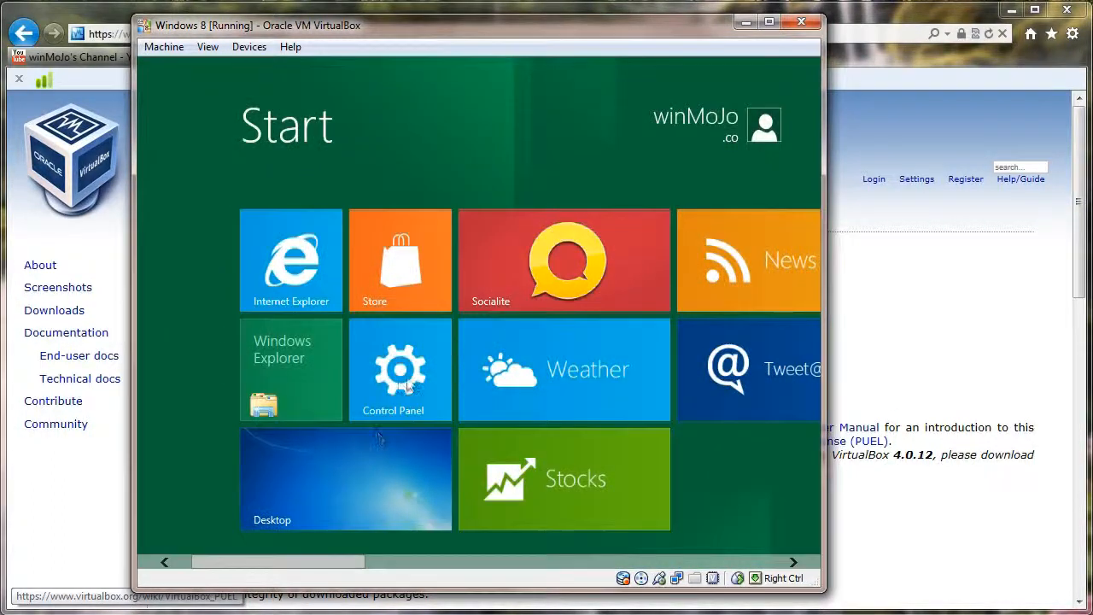